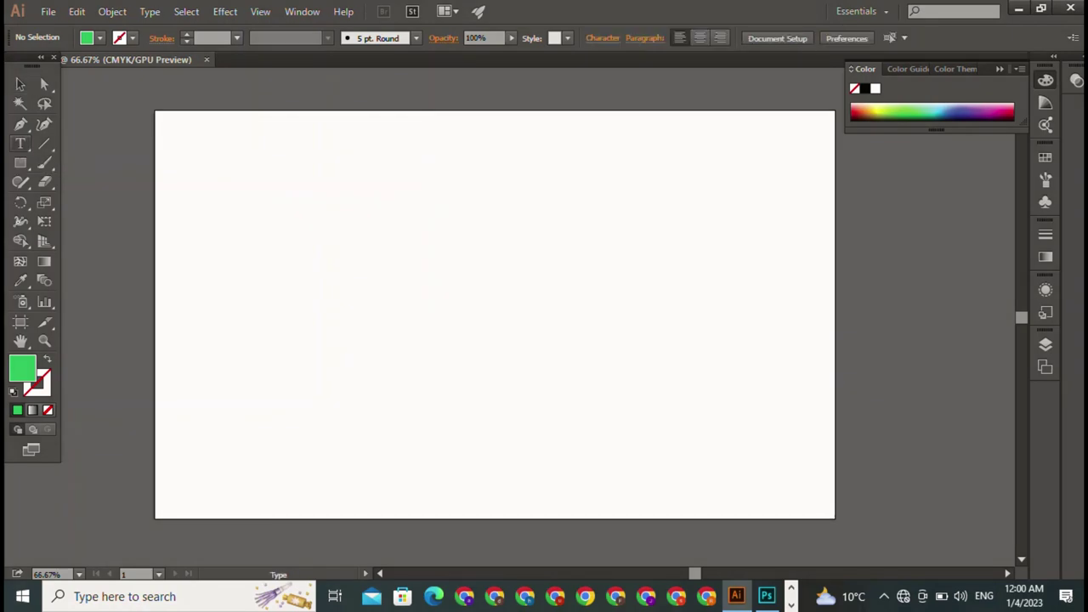
Add a single letter 'A' as a text object near the top of the artboard.
left_click(20, 144)
left_click(399, 180)
type("A")
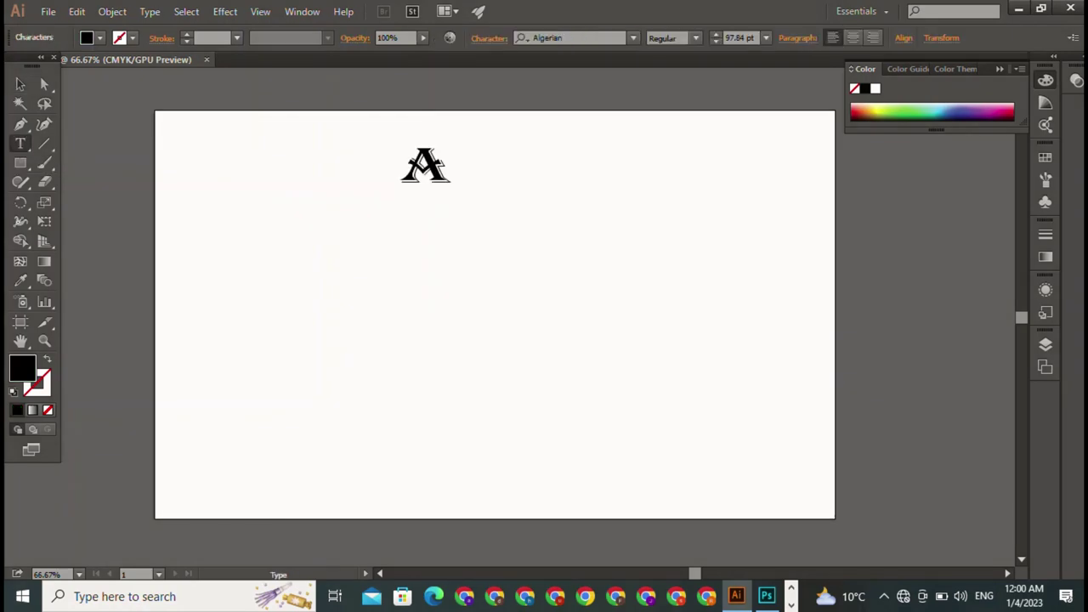
key("Escape")
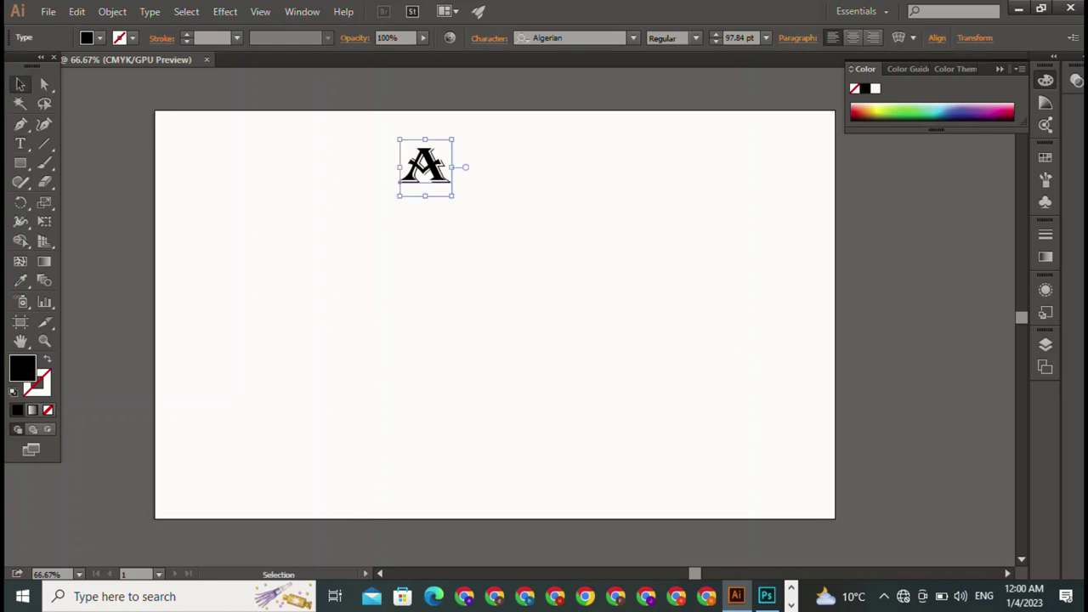
Try Blackadder ITC and then a rough script font on the letter A.
left_click(574, 37)
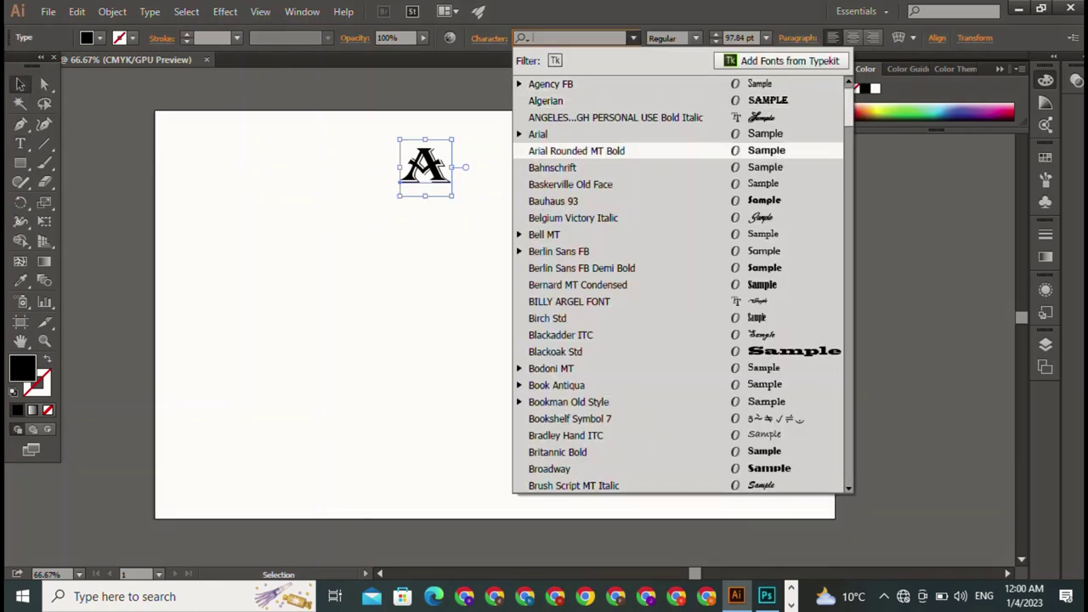
key("BackSpace")
type("Blackadder ITC")
key("Return")
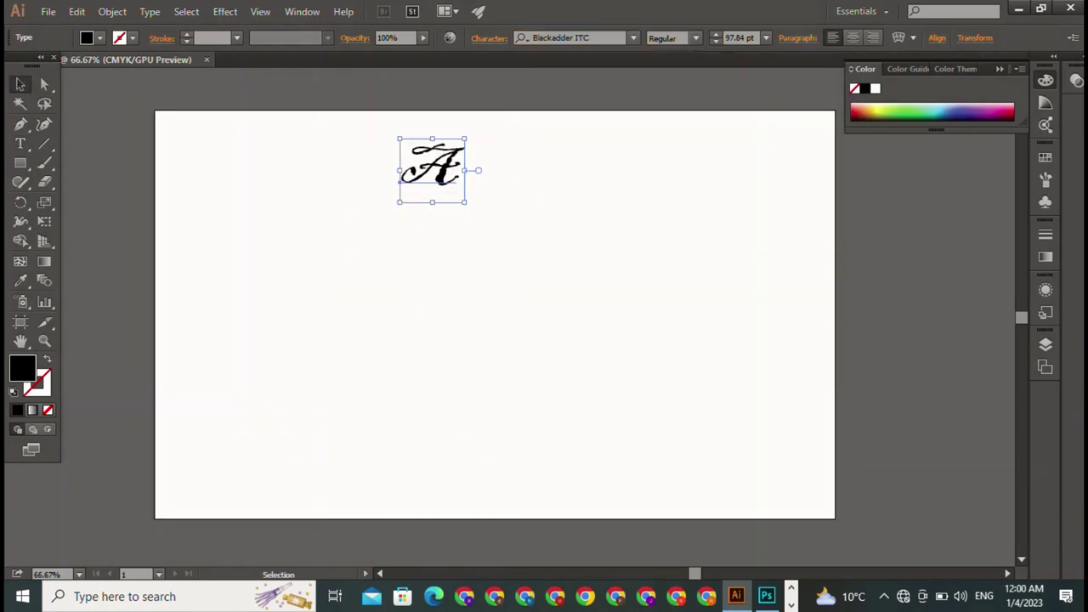
left_click(633, 38)
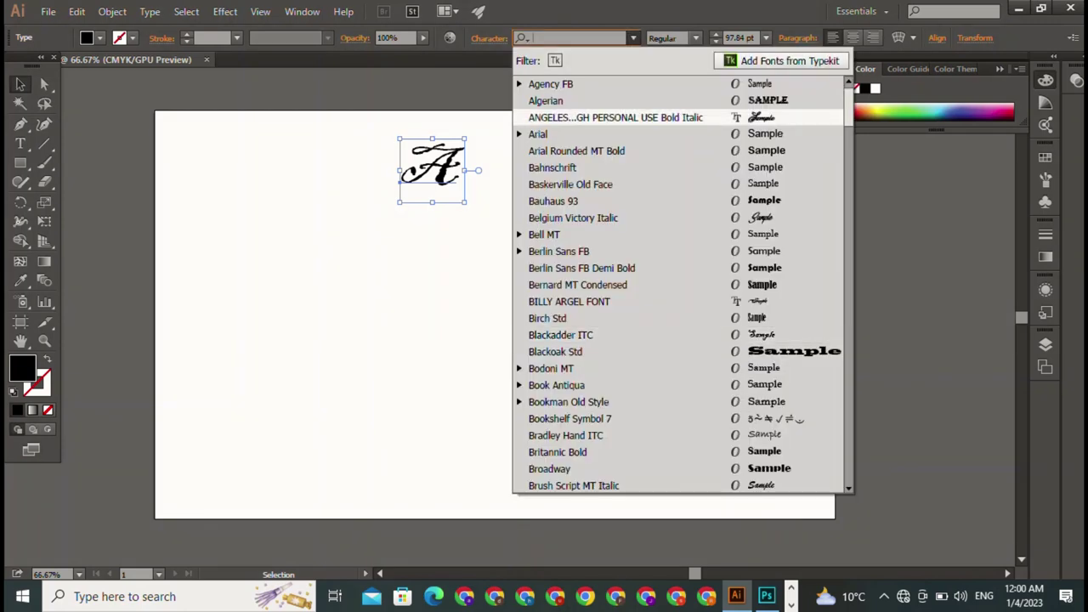
key("Up")
key("Up")
key("Up")
key("Up")
key("Return")
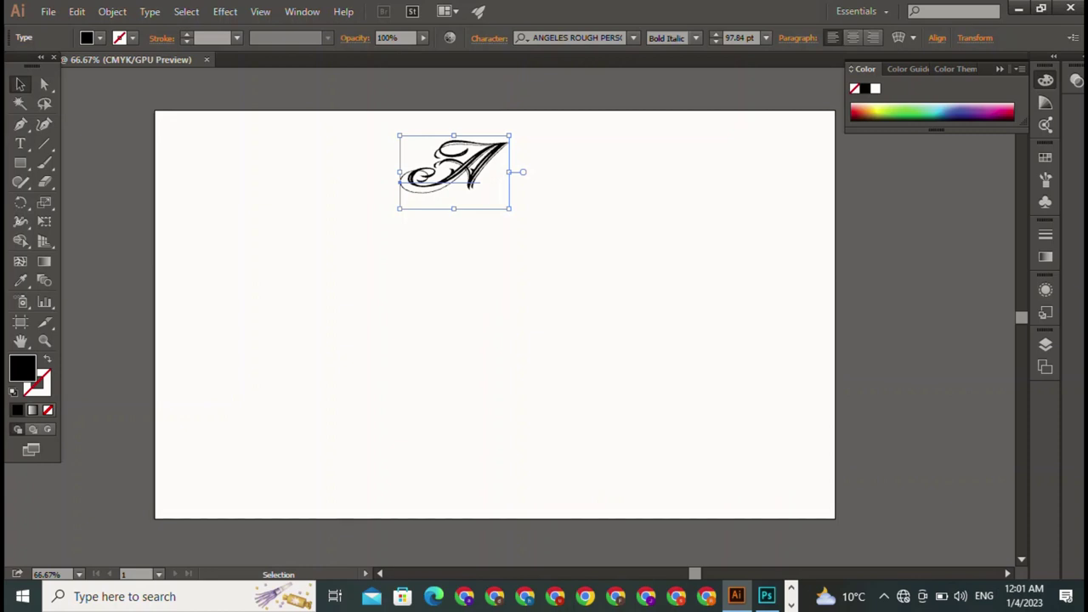
Try the Capture it and DKC Forever fonts on the letter.
left_click(633, 38)
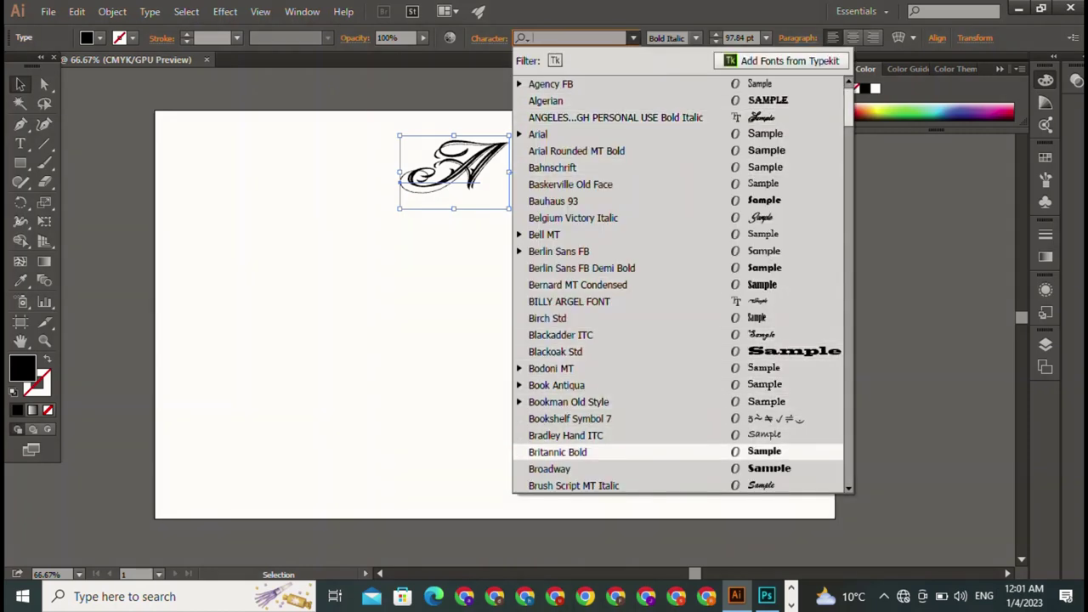
scroll(680, 286, "down", 3)
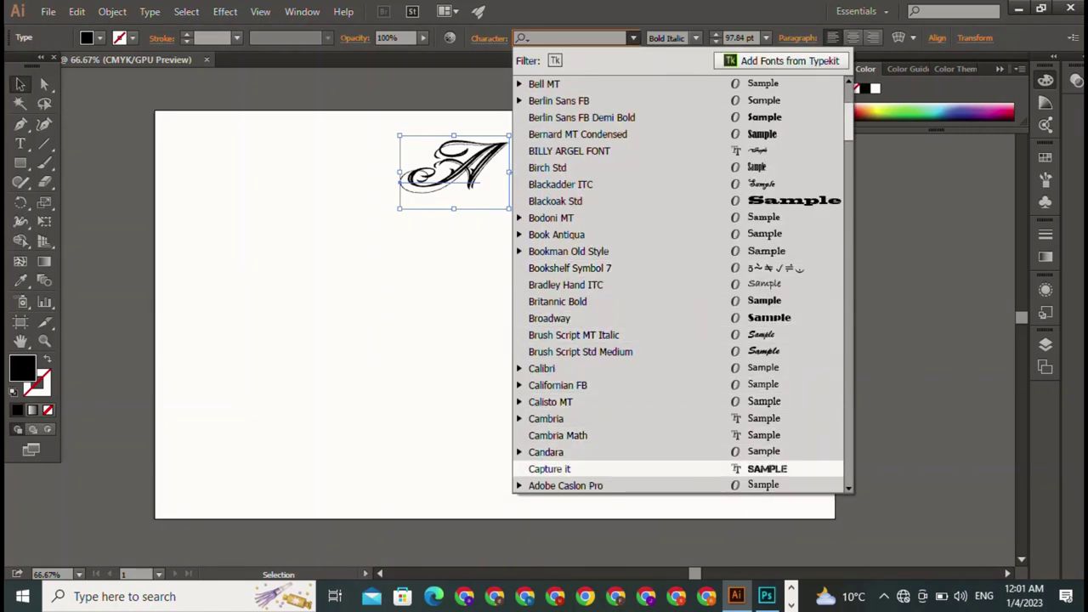
key("Return")
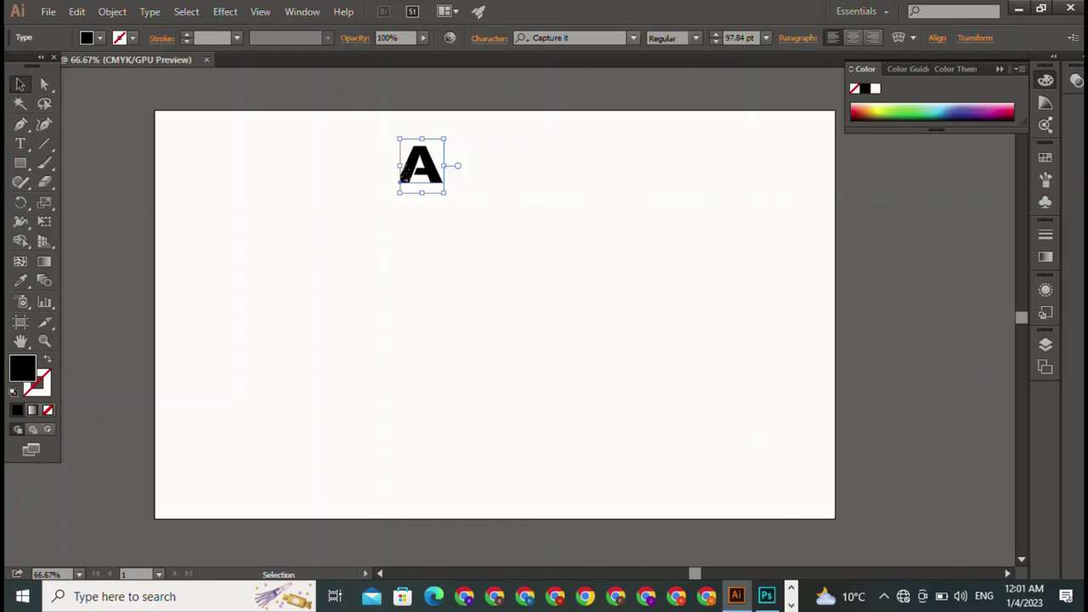
left_click(634, 38)
scroll(680, 391, "down", 4)
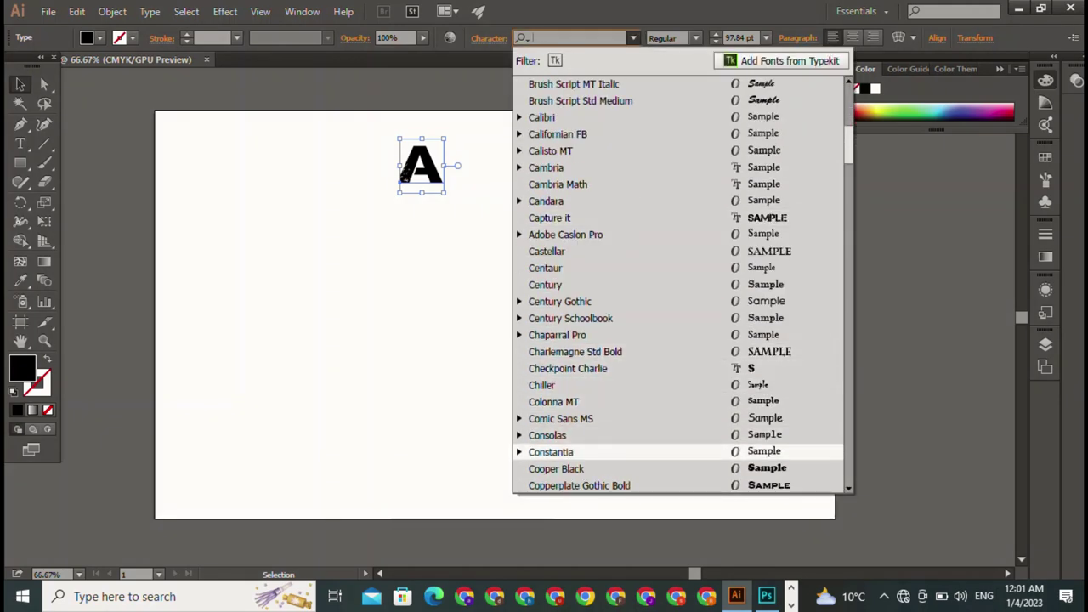
scroll(680, 285, "down", 4)
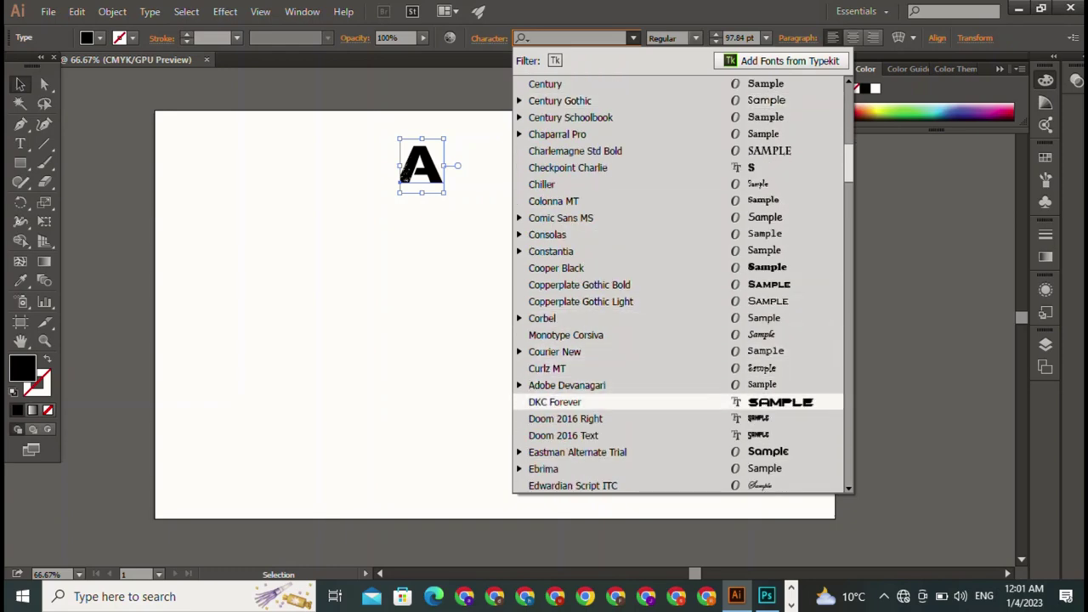
left_click(561, 402)
Try Edwardian Script ITC, then Inkland, on the letter.
left_click(634, 38)
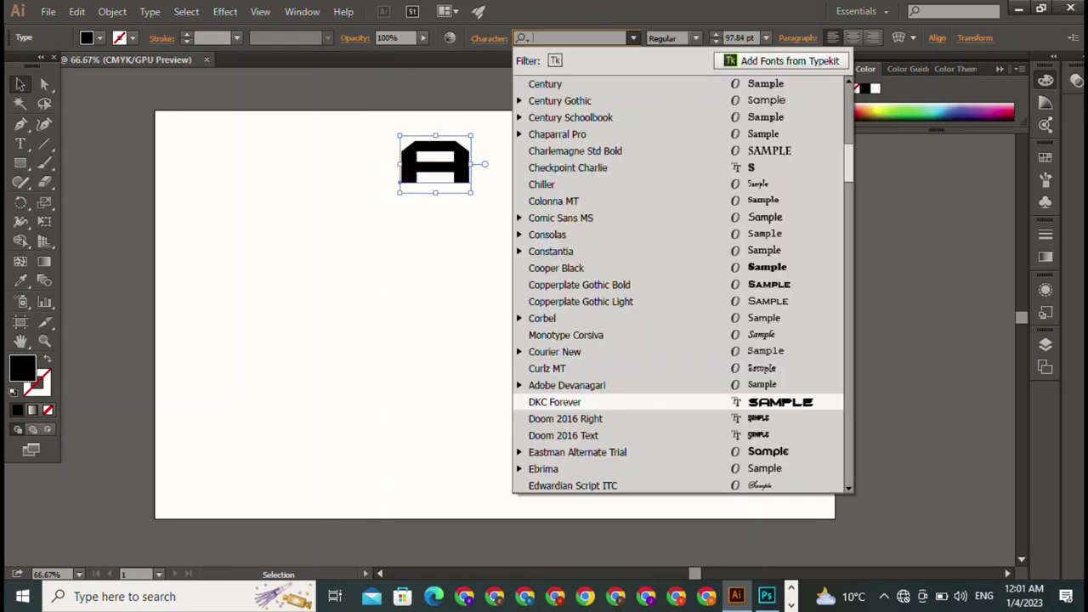
left_click(574, 486)
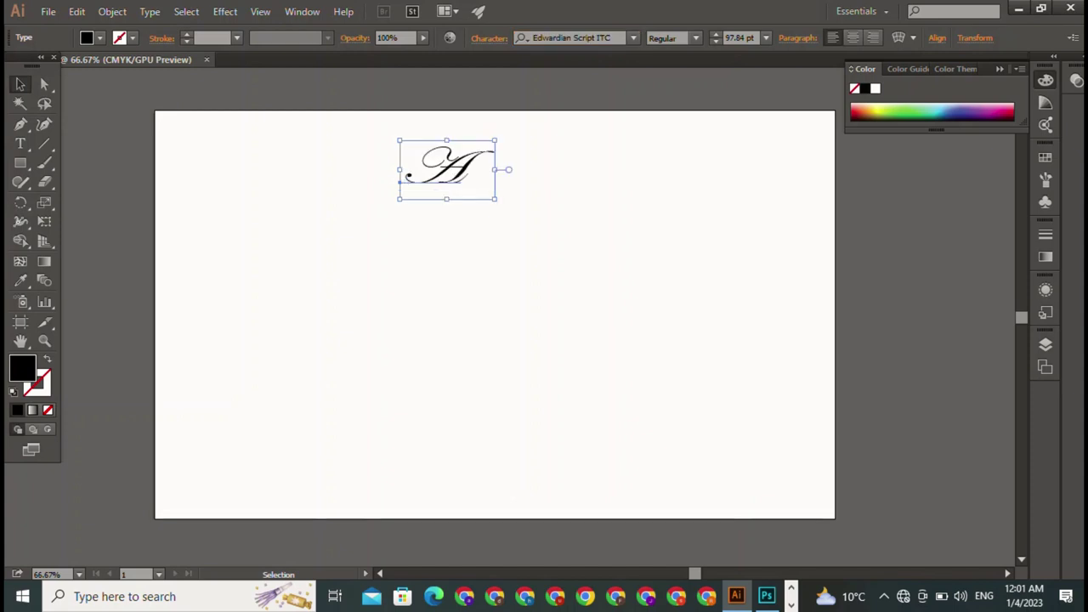
left_click(633, 37)
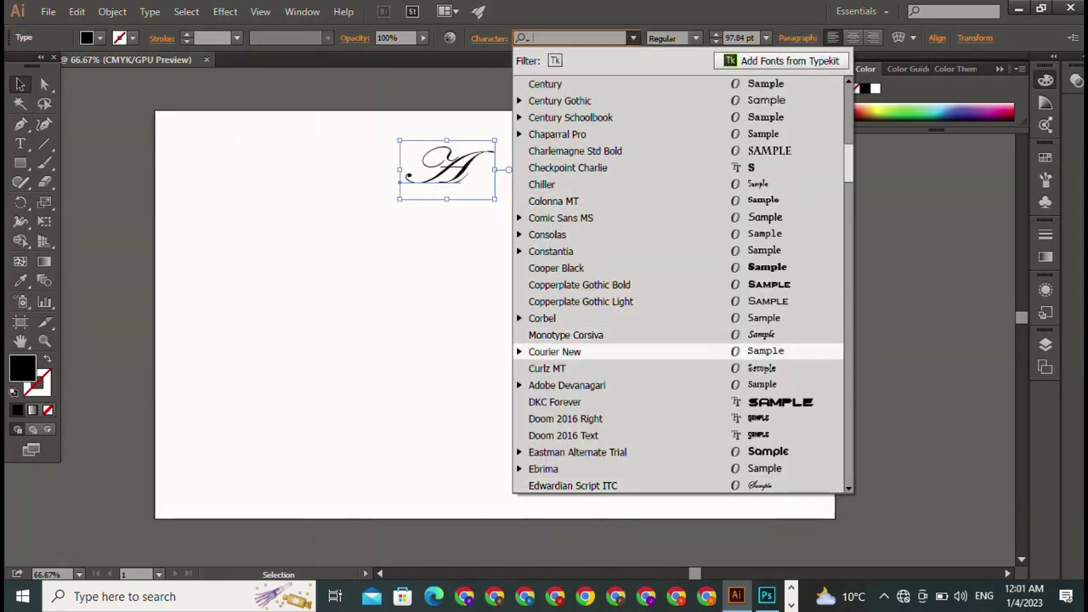
scroll(561, 168, "down", 4)
scroll(587, 318, "down", 5)
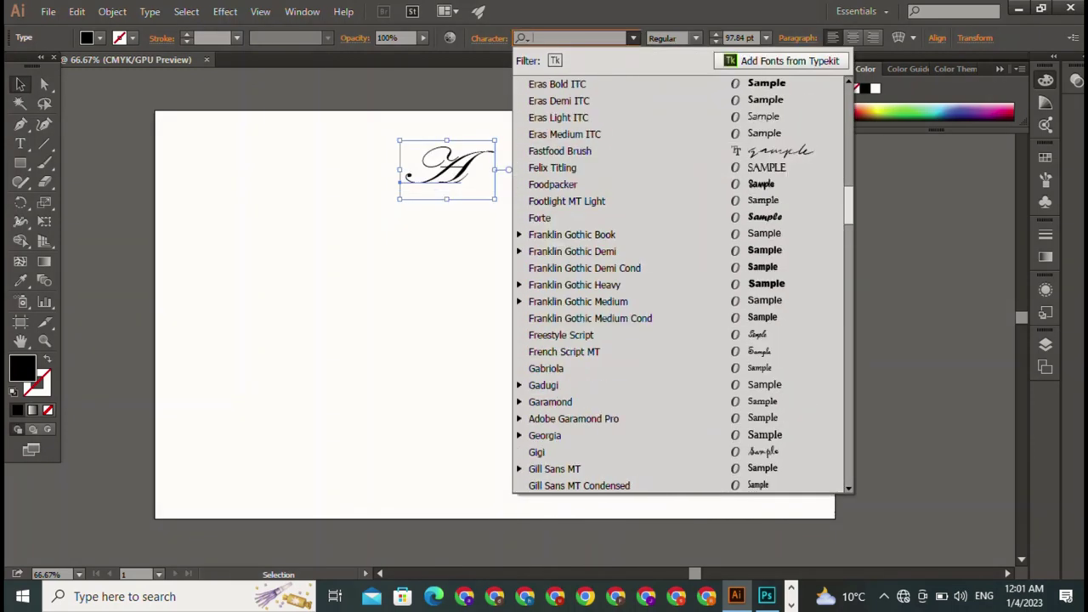
scroll(587, 250, "down", 2)
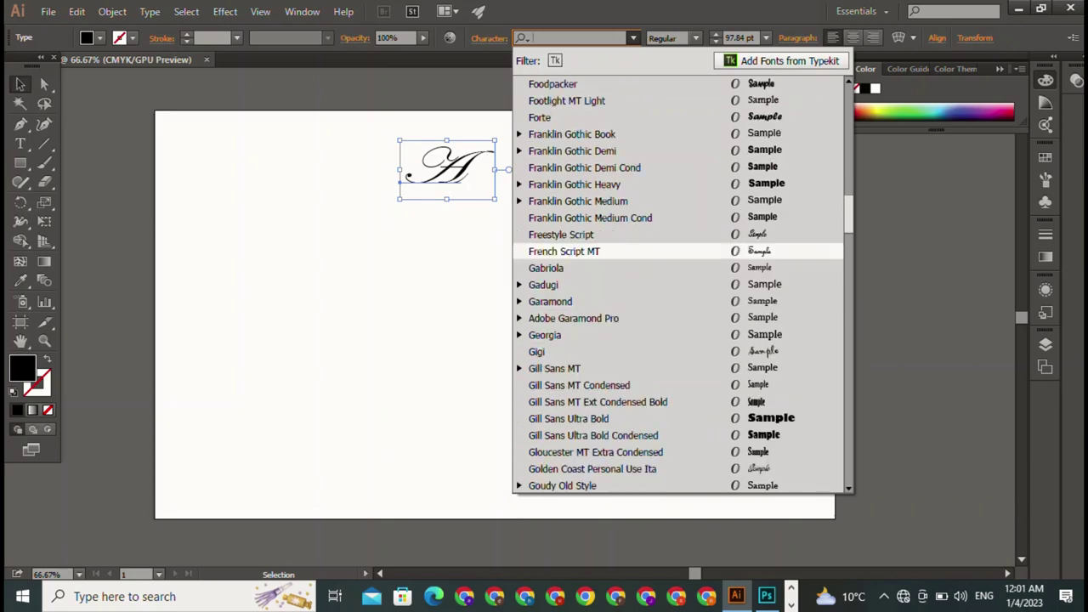
scroll(587, 418, "down", 2)
scroll(587, 418, "down", 2)
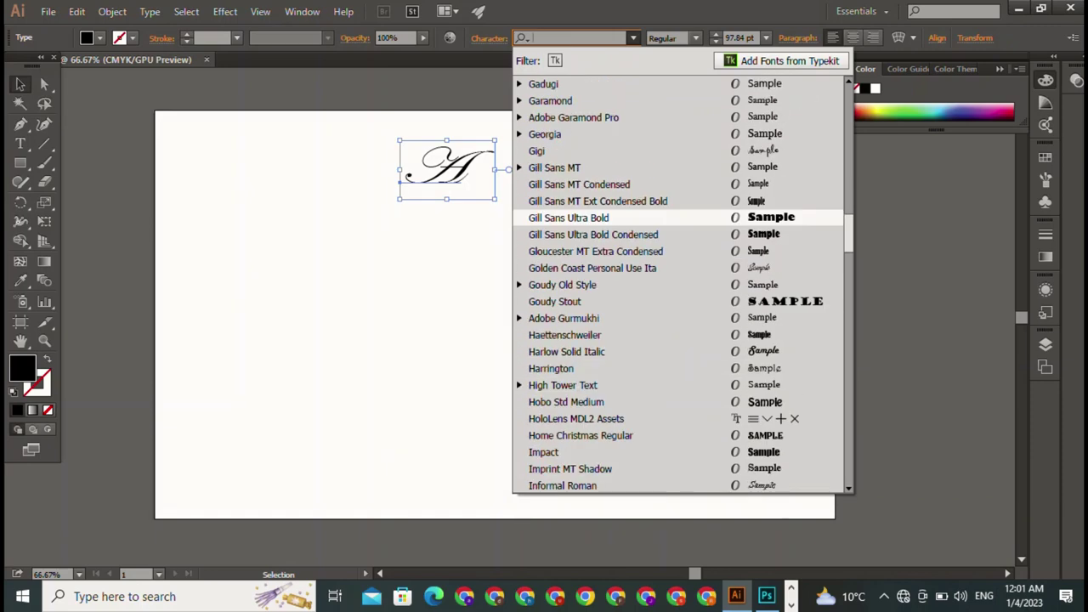
scroll(587, 217, "down", 5)
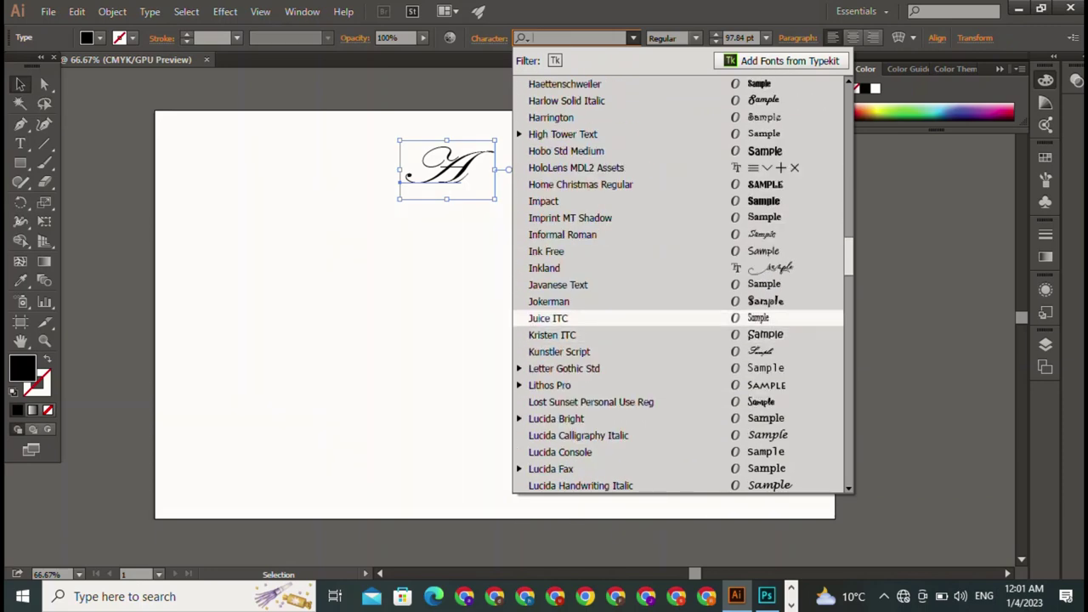
left_click(553, 268)
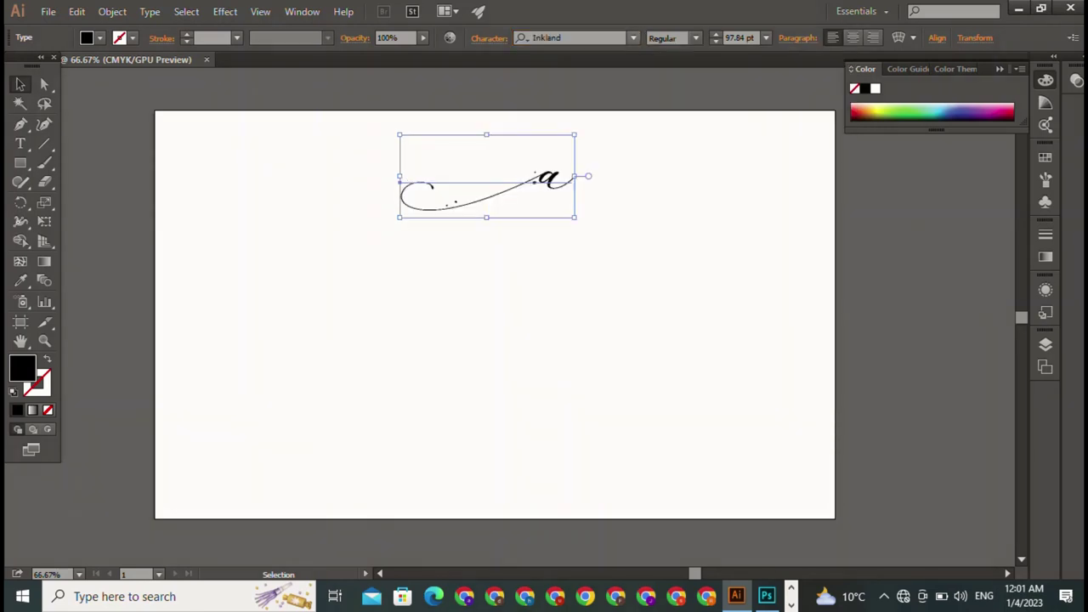
Set the letter to Jokerman, then deselect and reselect the A.
left_click(632, 38)
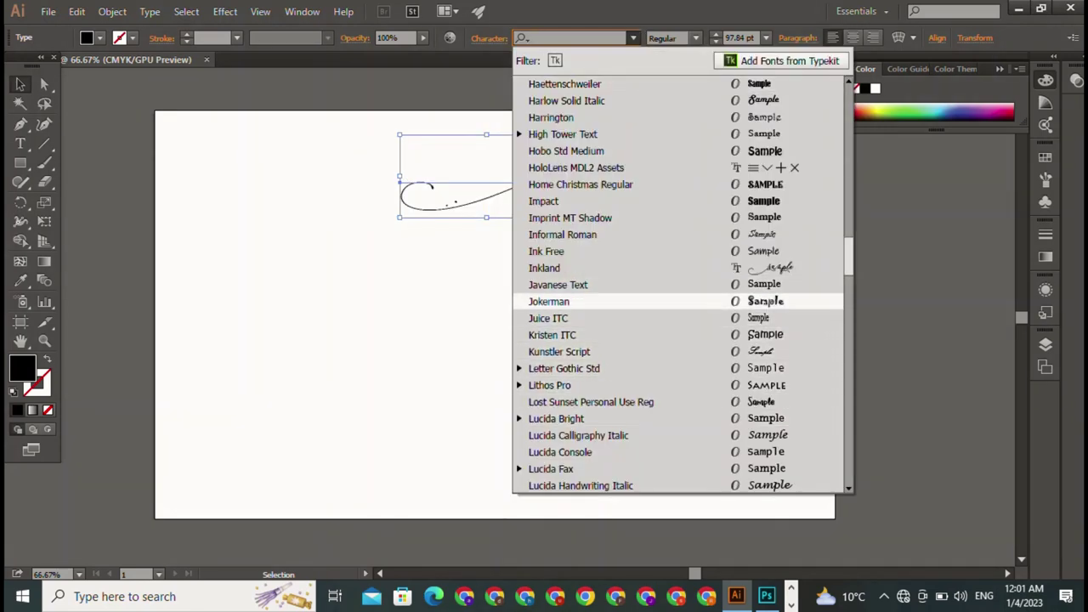
left_click(548, 301)
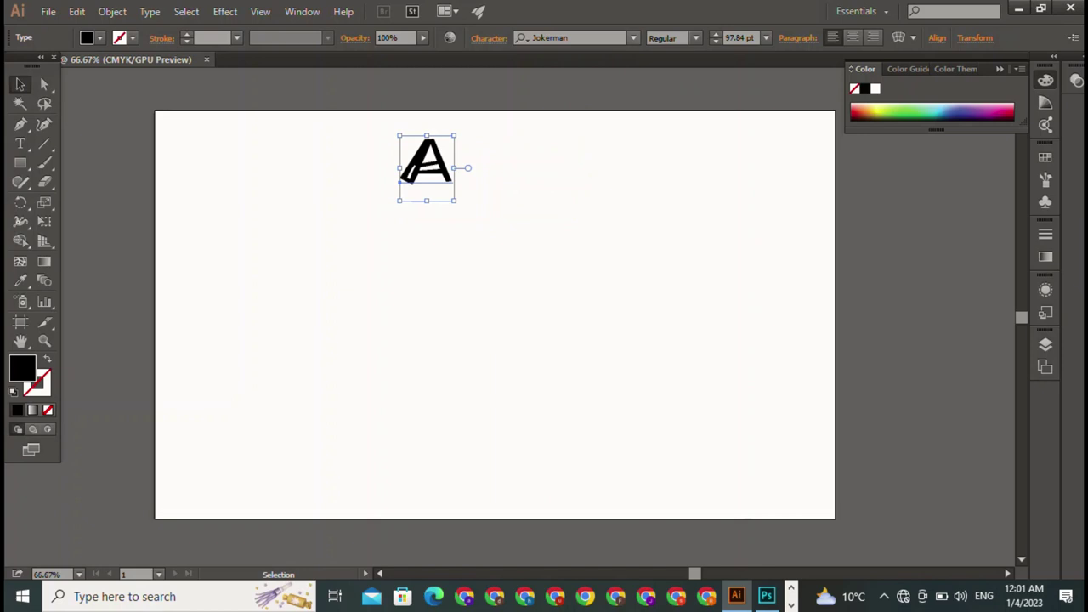
left_click(632, 37)
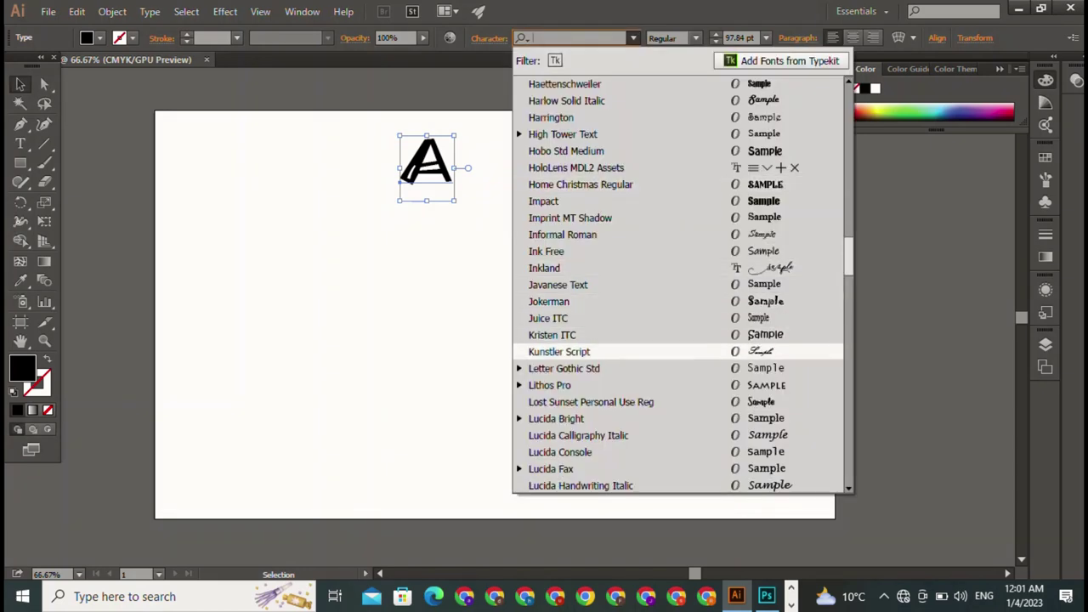
scroll(595, 255, "down", 4)
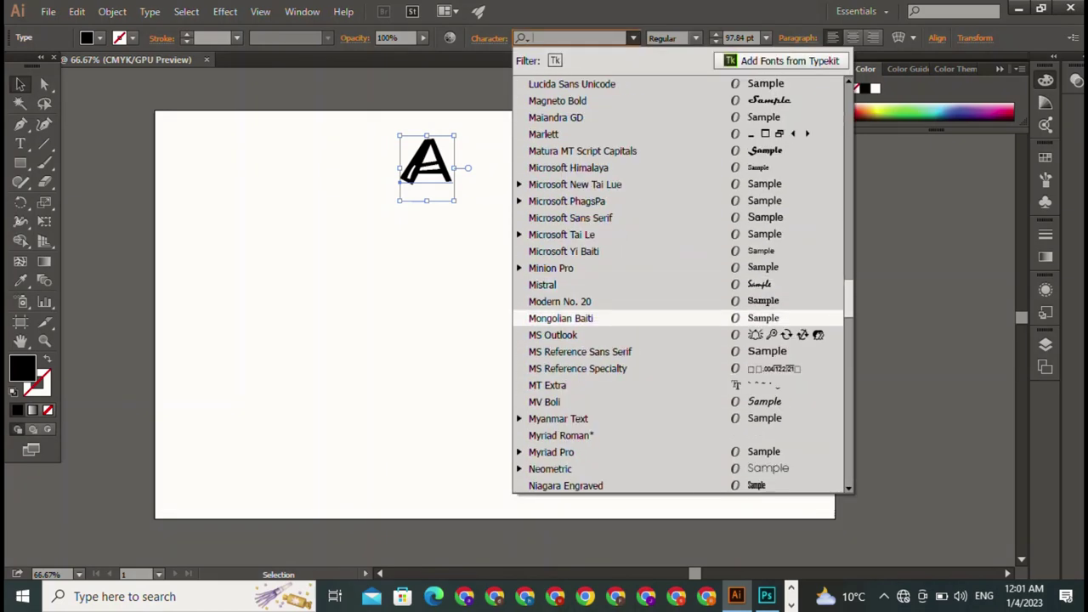
key("ctrl+shift+a")
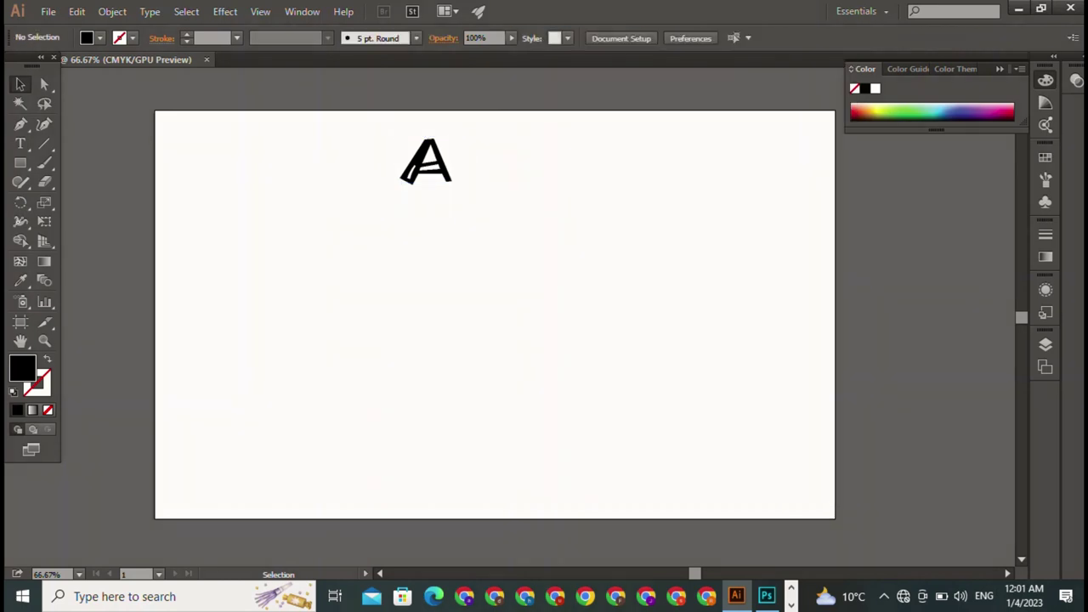
key("ctrl+a")
Delete the letter A and draw a tall, thin closed rectangular bar with the Pen.
key("Delete")
key("p")
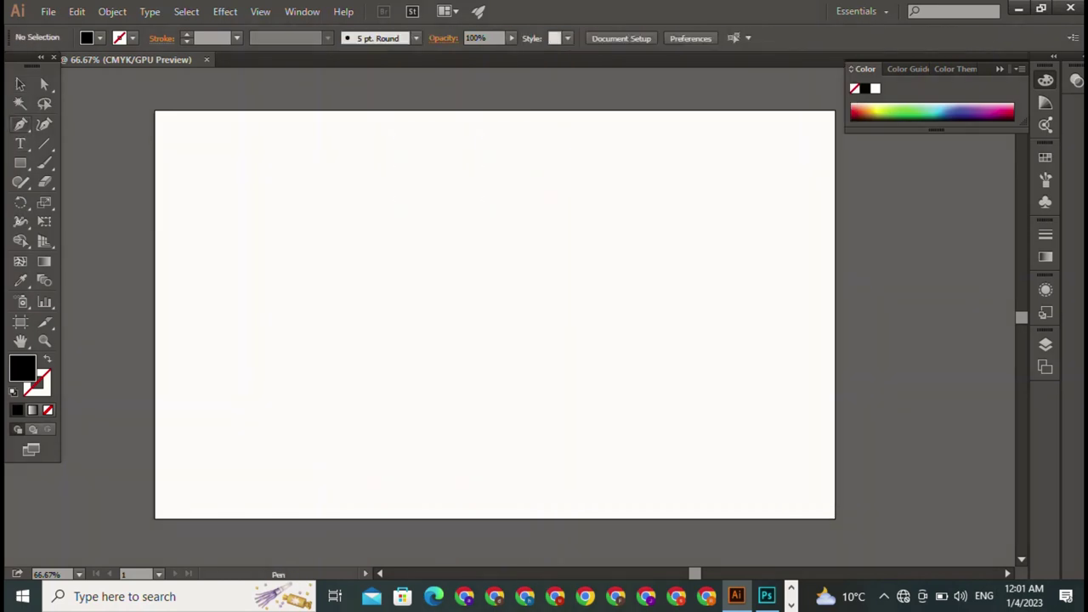
left_click(343, 153)
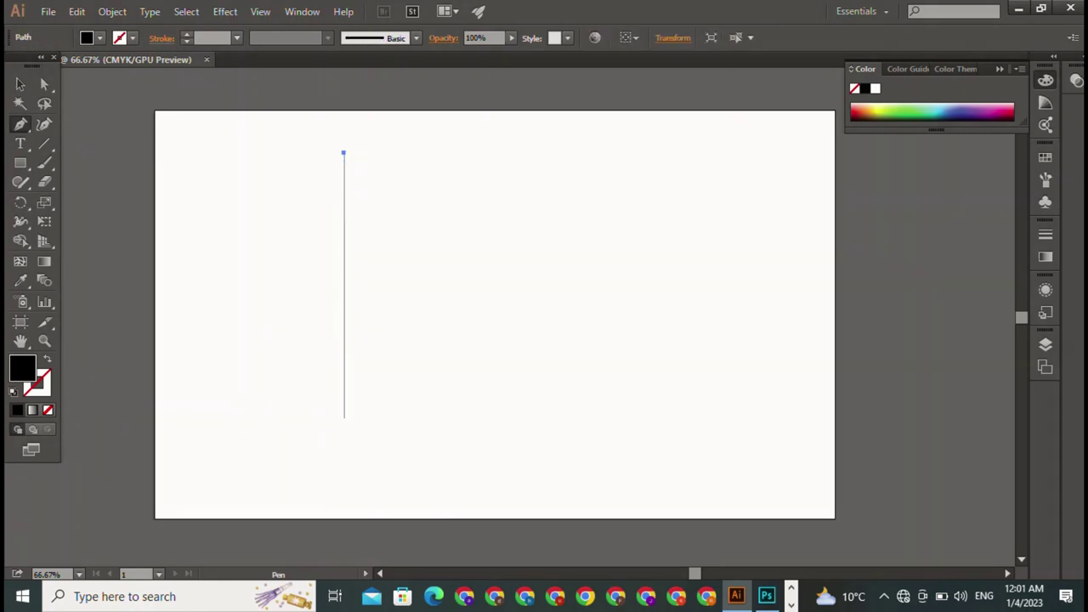
left_click(344, 394)
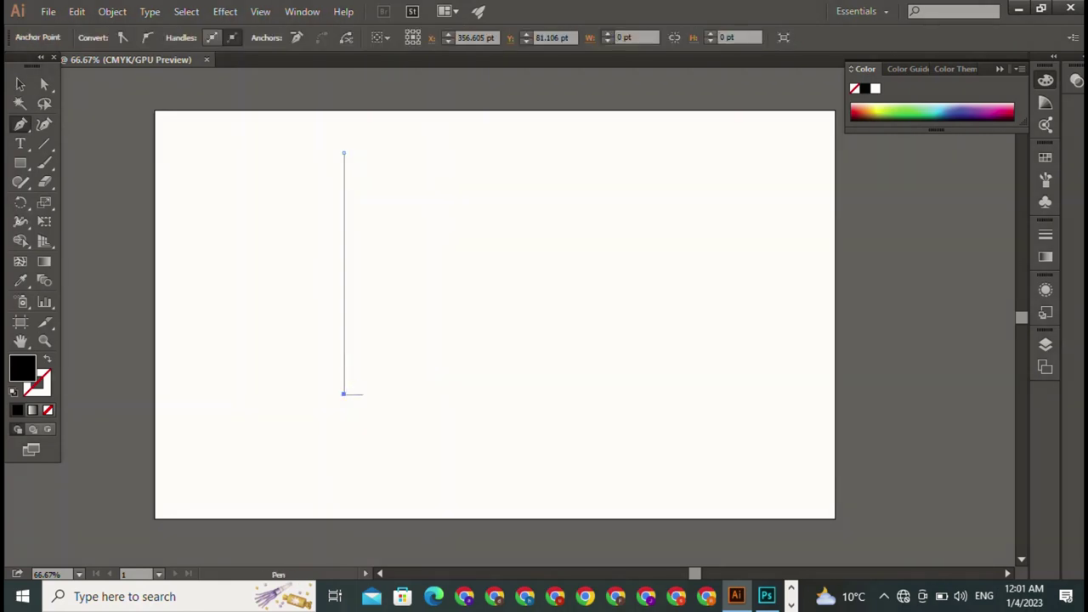
left_click(363, 394)
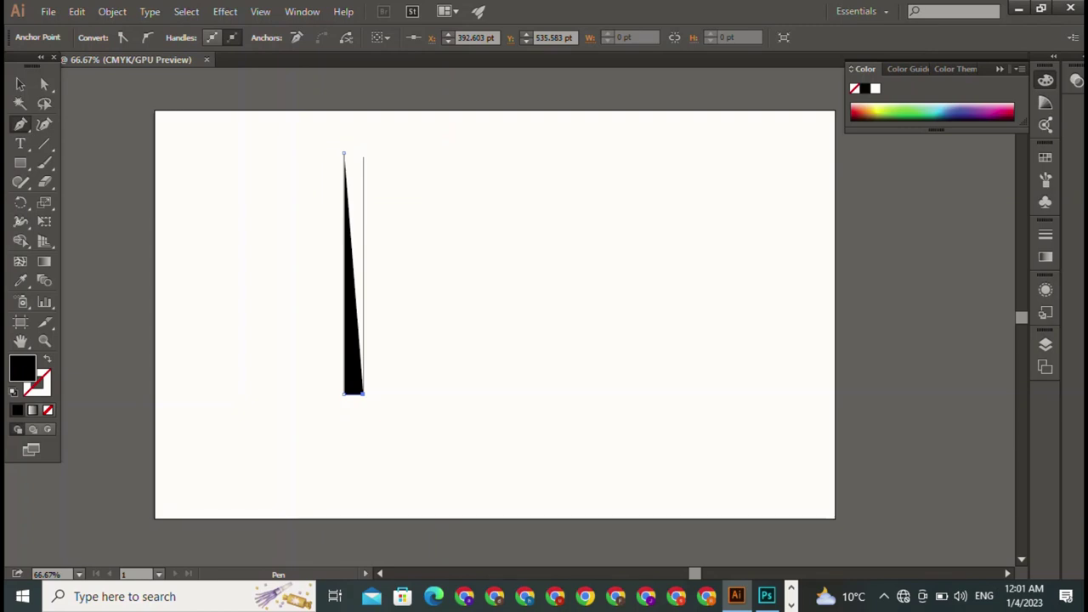
left_click(363, 154)
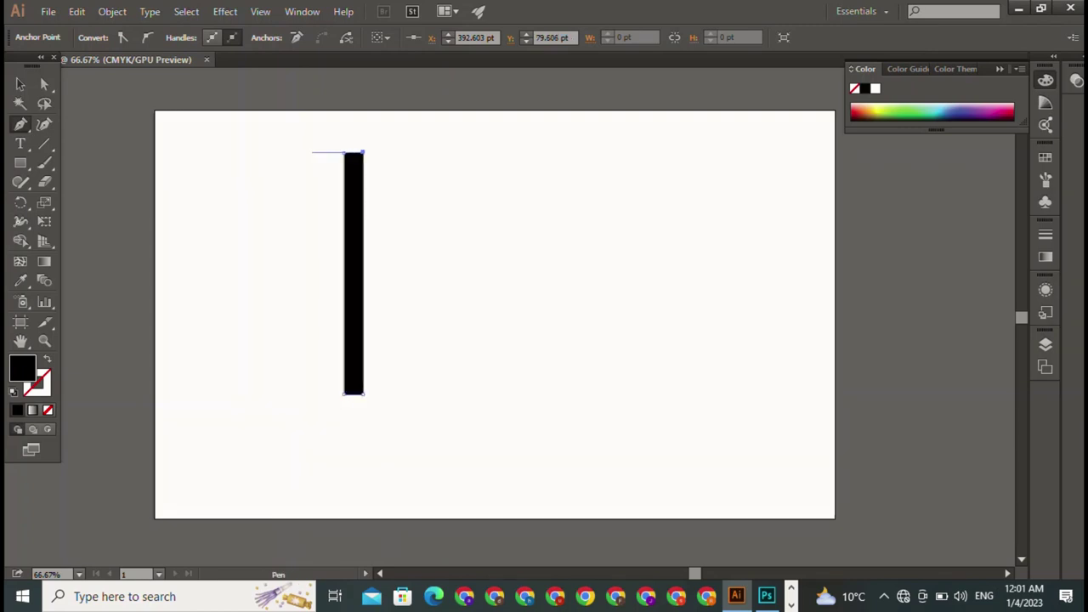
left_click(343, 153)
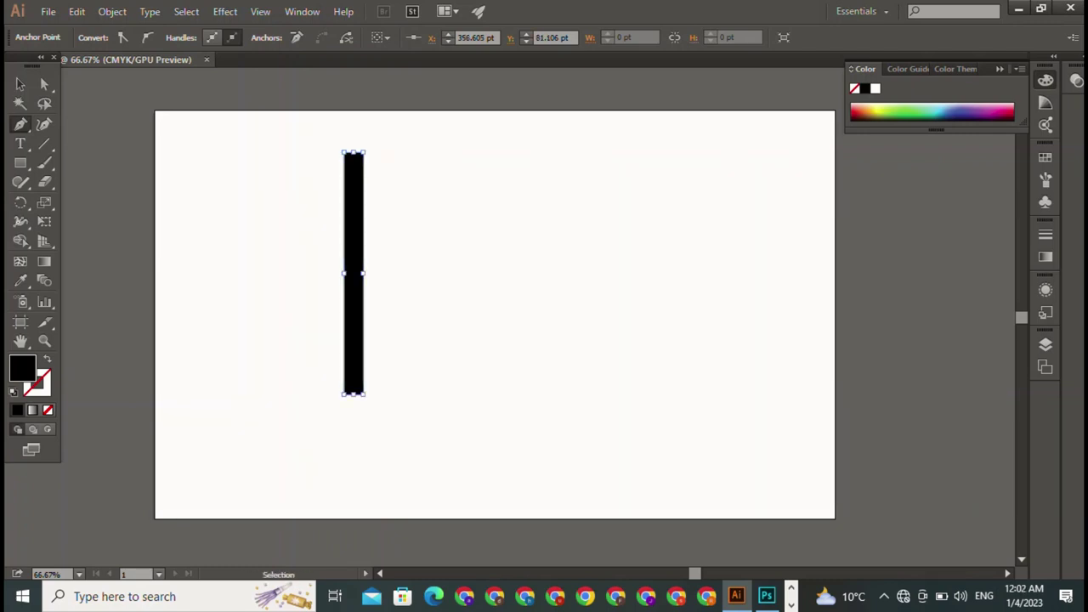
left_click(364, 153)
left_click(344, 153)
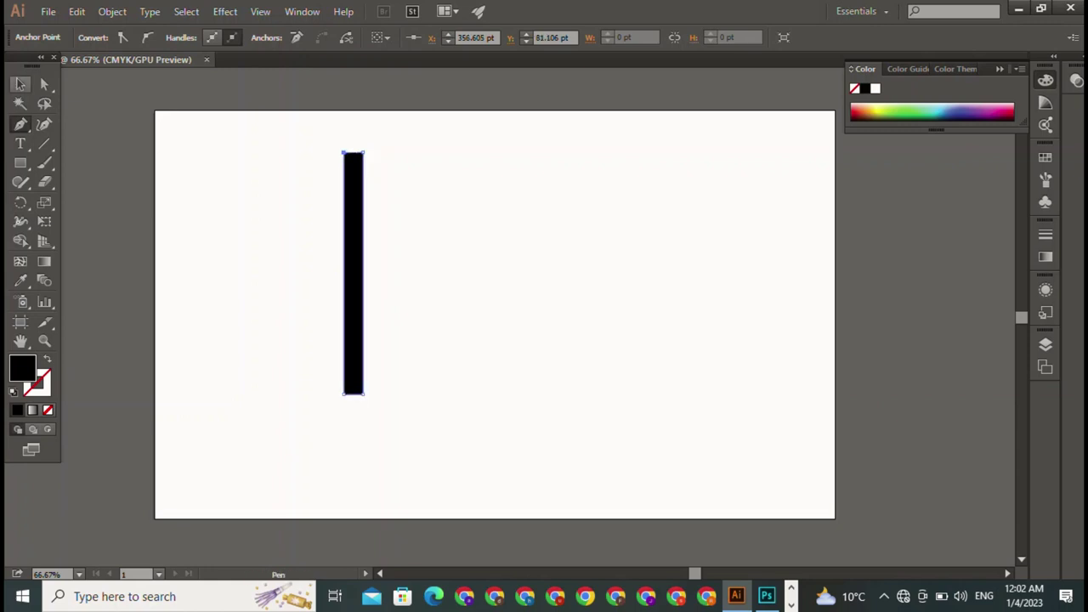
Rotate the bar clockwise so it slants up to the right, then reselect everything.
key("v")
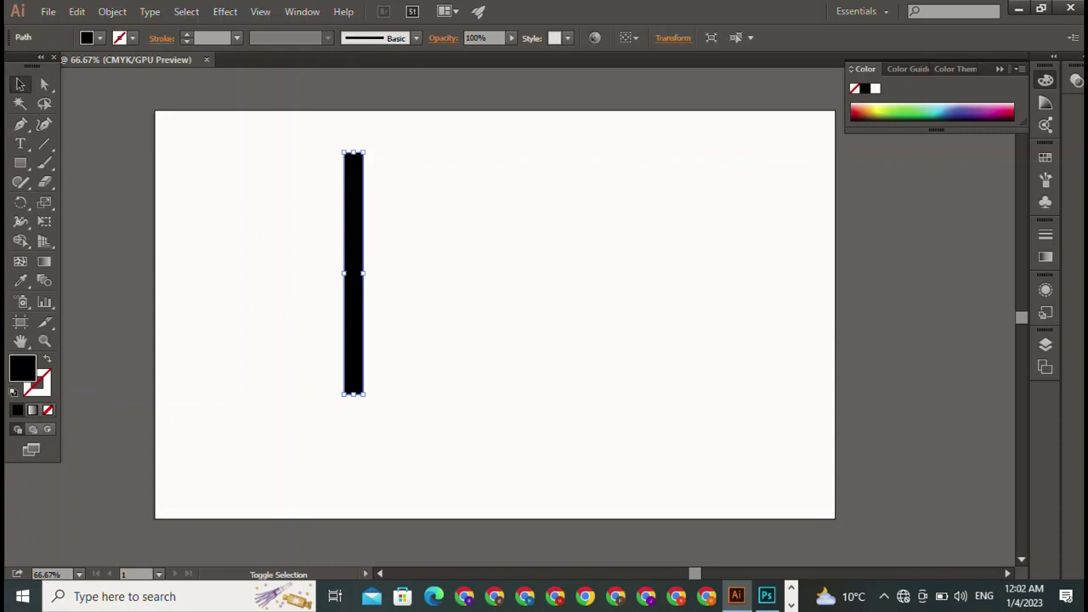
key("r")
mouse_move(353, 158)
left_mouse_down()
mouse_move(436, 188)
mouse_move(402, 161)
left_mouse_up()
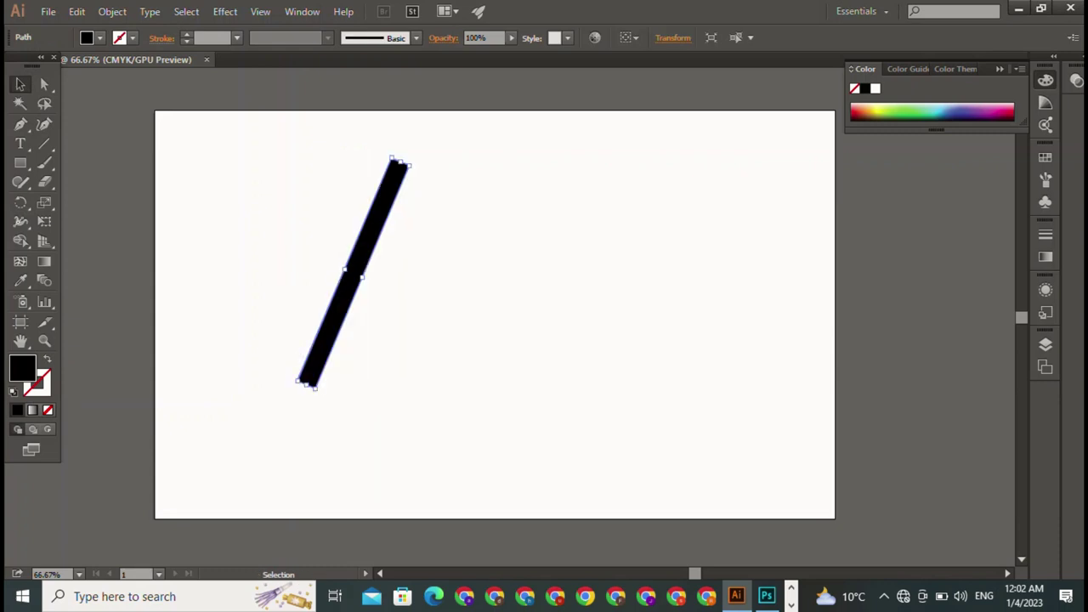
key("ctrl+shift+a")
key("ctrl+a")
Alt-drag two copies of the slanted bar off to its right.
left_click_drag(353, 273, 407, 291)
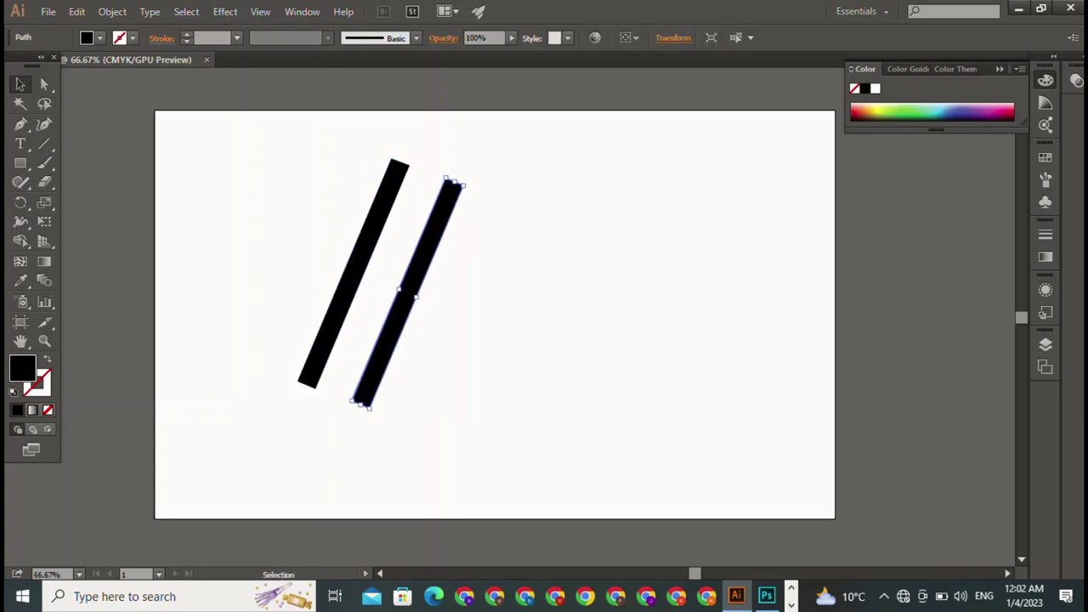
key("ctrl+shift+a")
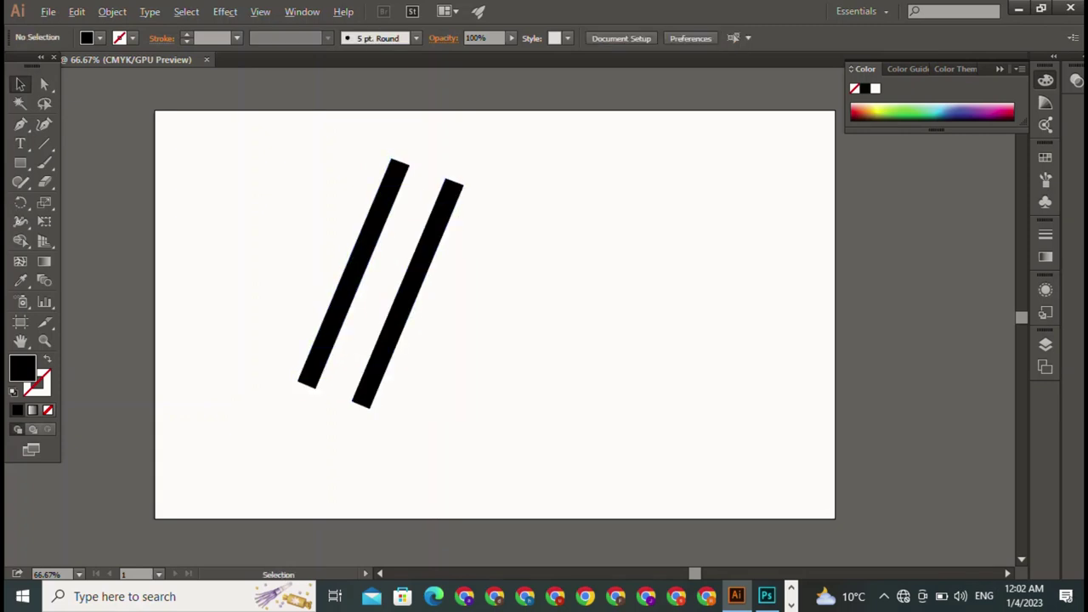
left_click_drag(409, 293, 440, 306)
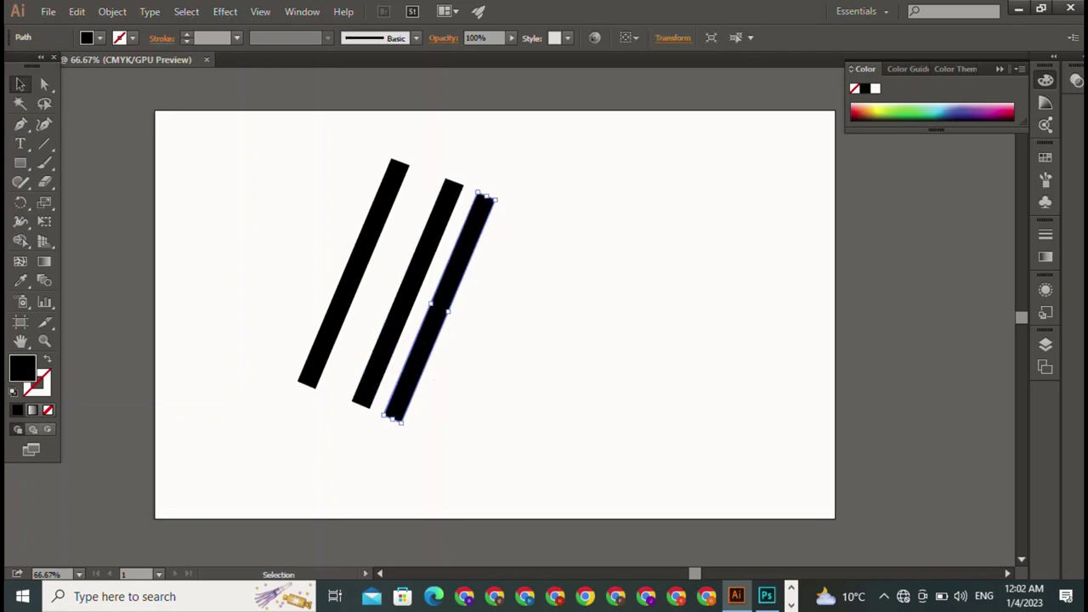
key("ctrl+shift+a")
left_click_drag(342, 163, 584, 318)
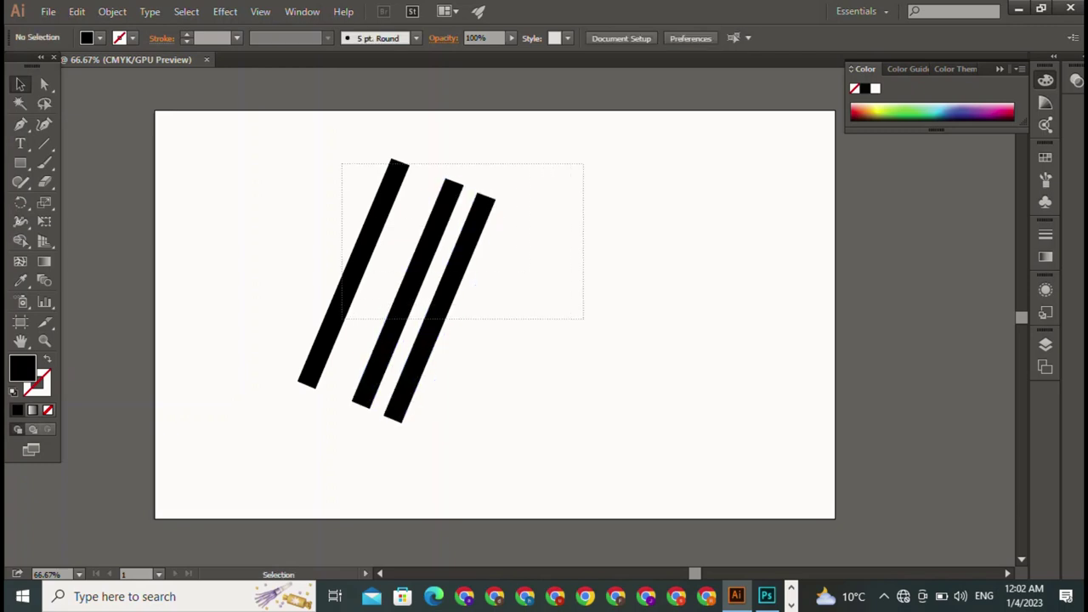
key("ctrl+shift+a")
Move the middle bar out to the right and start turning it toward horizontal.
left_click(408, 289)
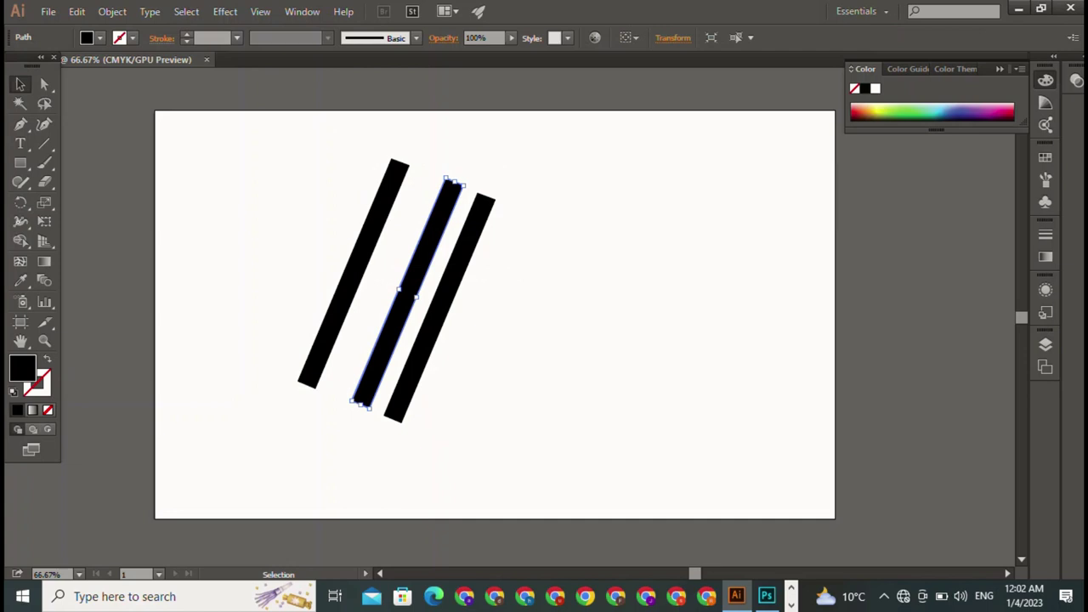
key("ctrl+shift+a")
left_click_drag(408, 289, 557, 306)
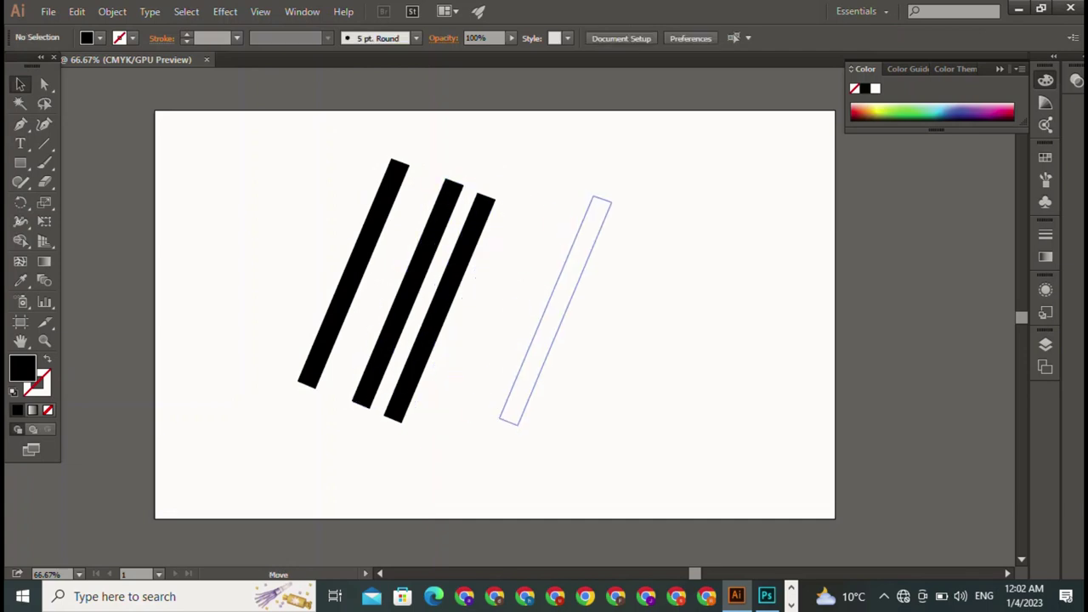
left_click(557, 310, "shift")
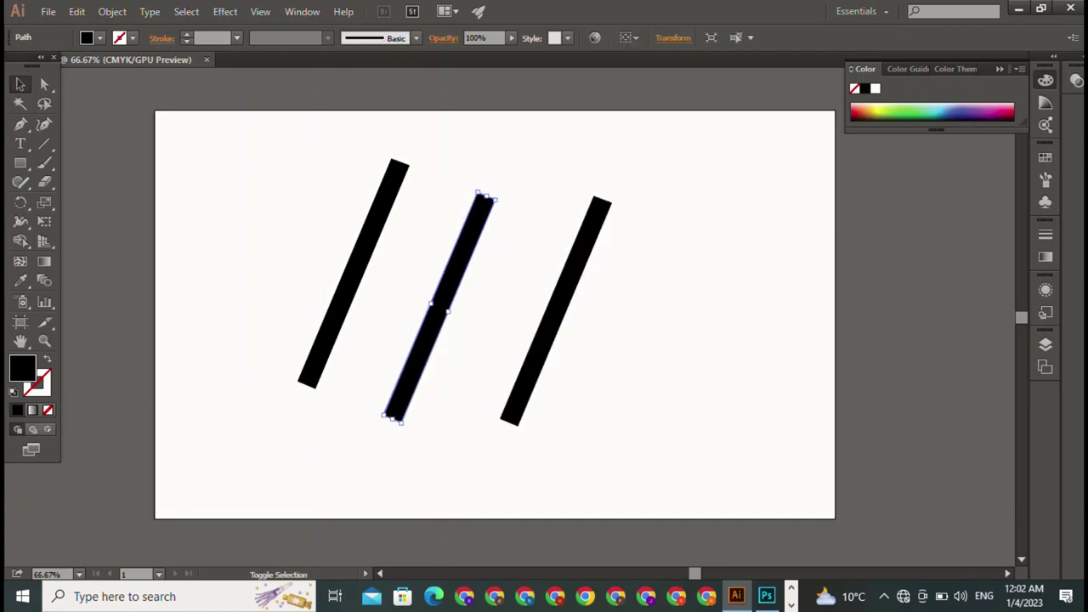
mouse_move(498, 194)
left_mouse_down()
mouse_move(562, 271)
mouse_move(549, 370)
mouse_move(562, 272)
mouse_move(565, 321)
mouse_move(548, 370)
mouse_move(560, 255)
left_mouse_up()
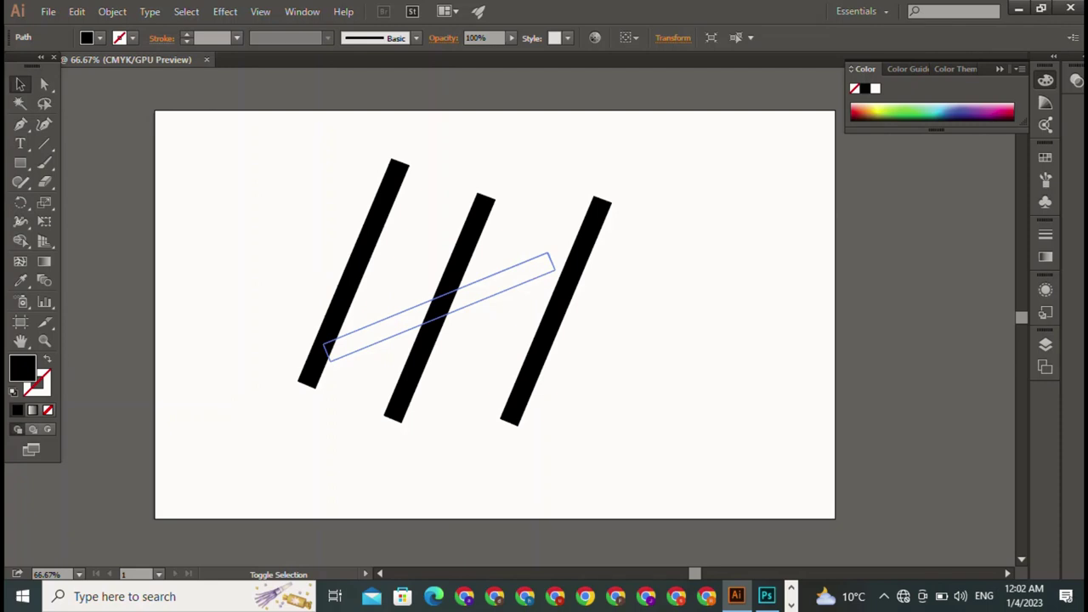
Rotate the middle bar nearly horizontal and move it below the slanted bars.
left_click_drag(553, 262, 561, 311)
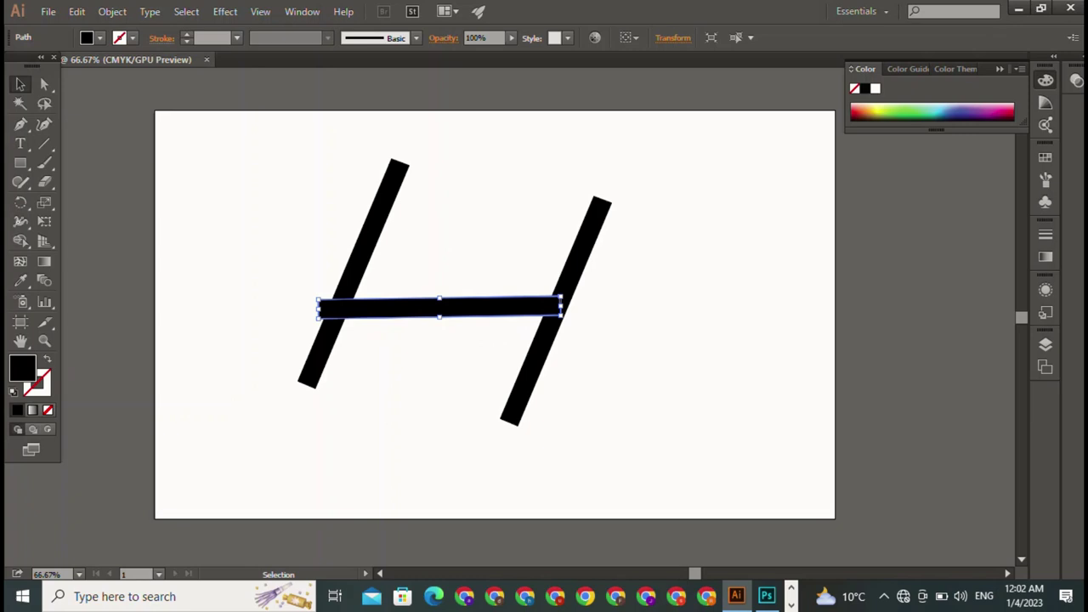
left_click(553, 308, "shift")
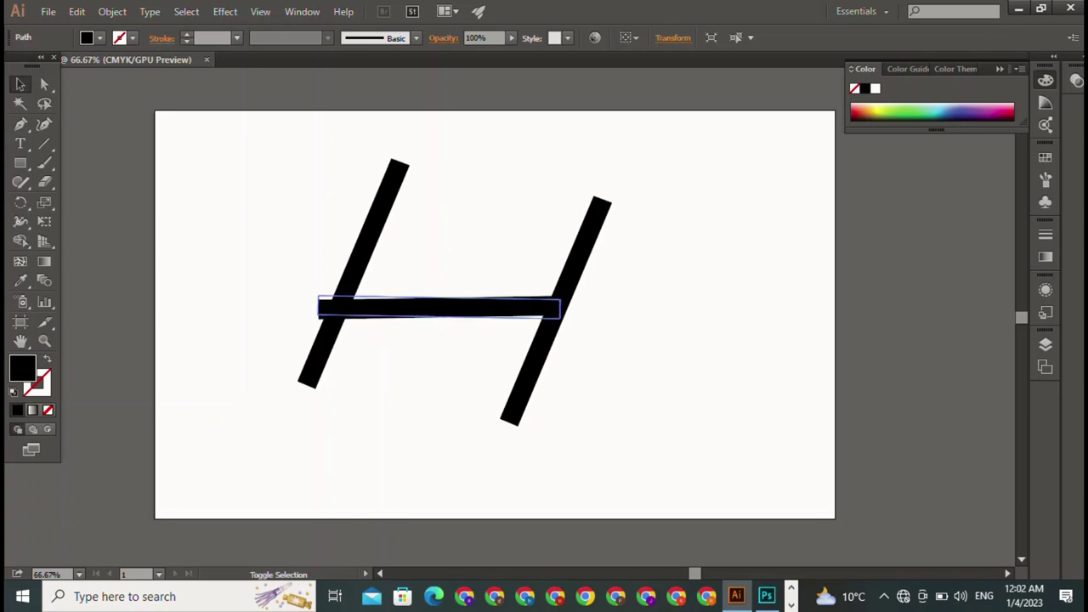
key("ctrl+shift+a")
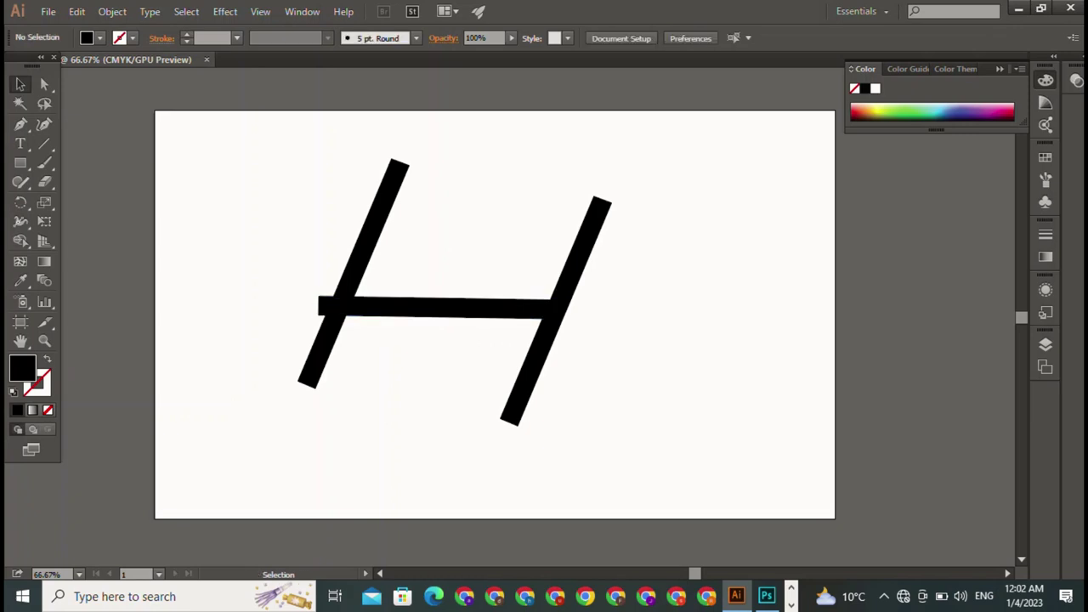
left_click_drag(552, 308, 528, 420)
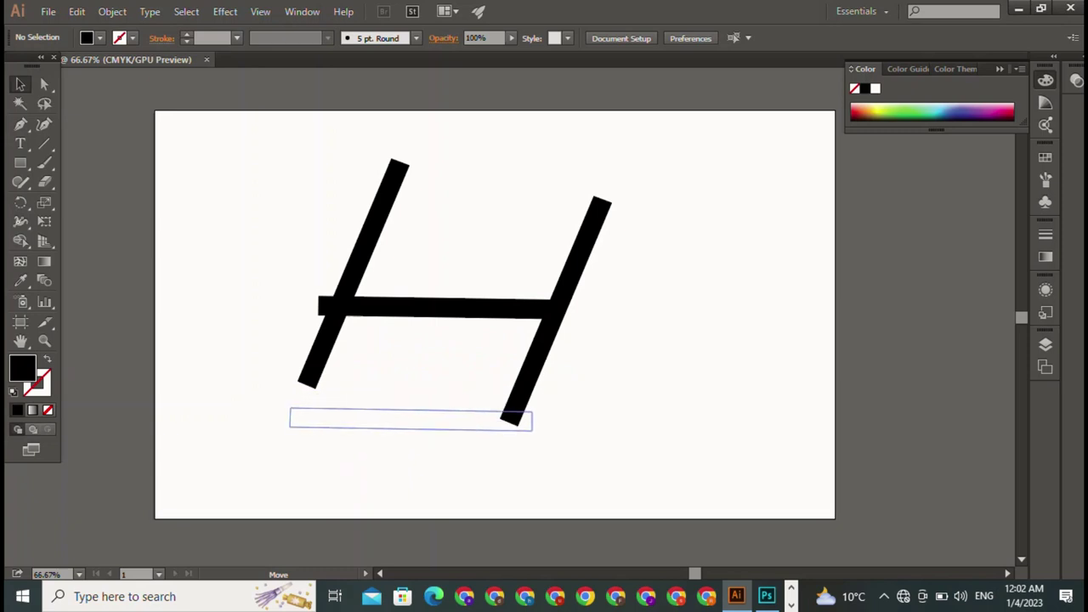
key("ctrl+shift+a")
Lower the left slanted bar and line its foot up with the base's left end.
left_click(512, 417)
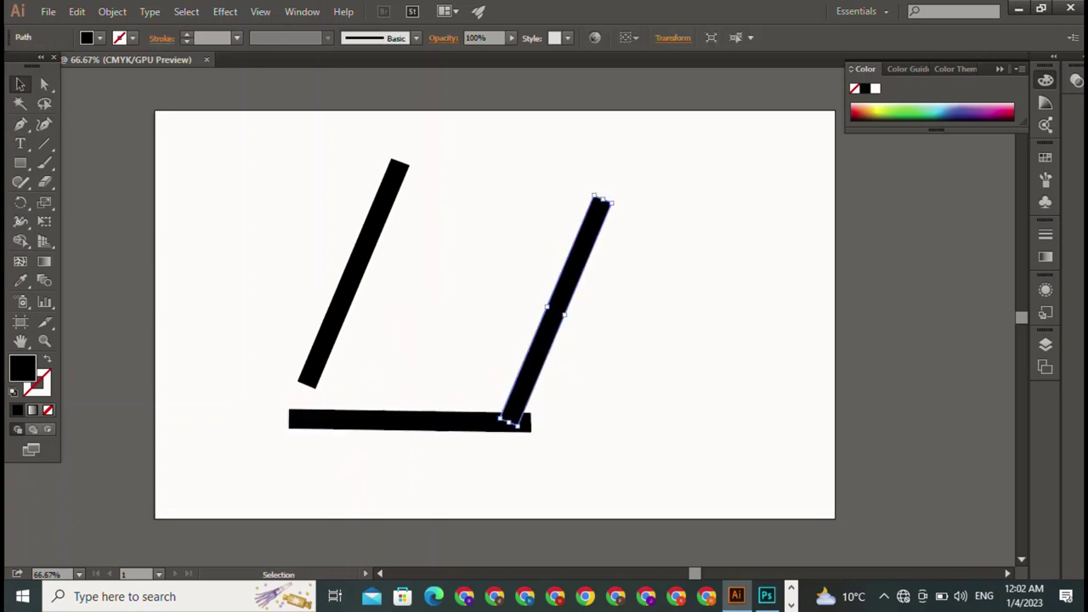
left_click_drag(350, 273, 344, 312)
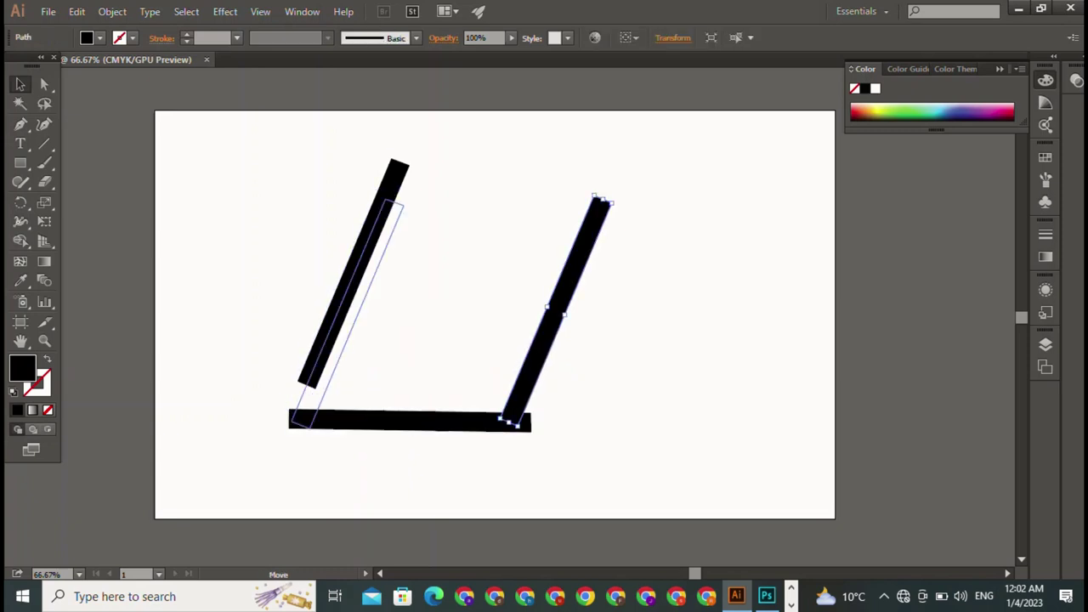
key("ctrl+shift+a")
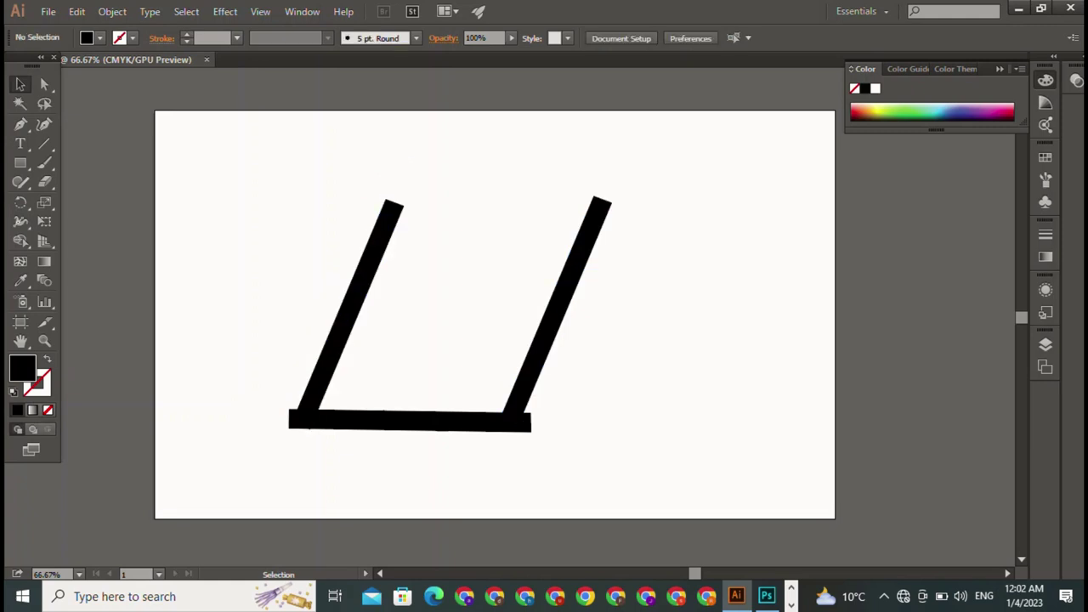
left_click_drag(300, 419, 285, 420)
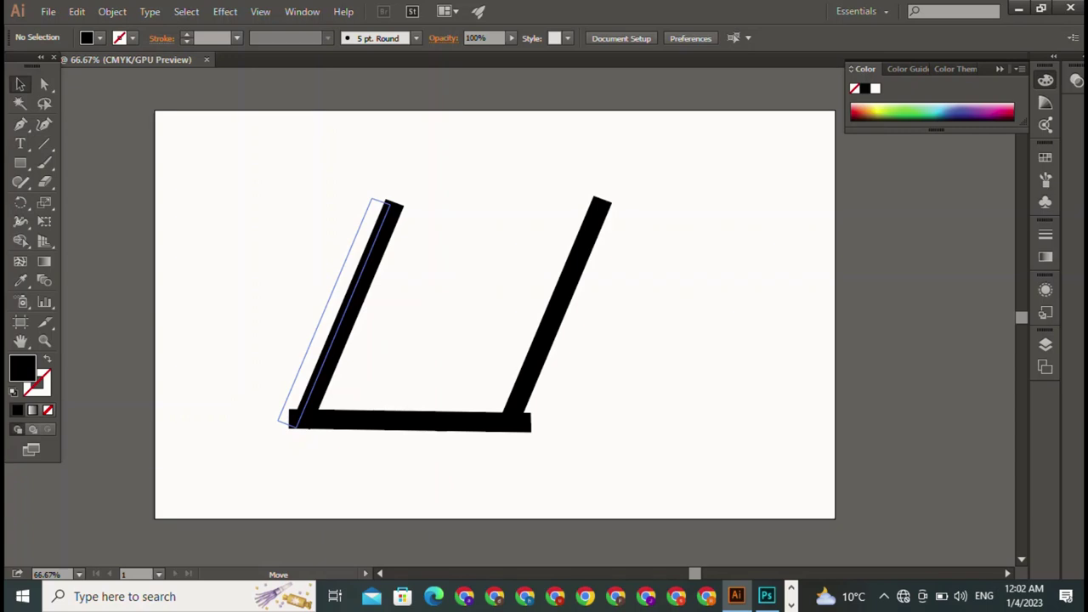
left_click_drag(285, 420, 295, 420)
key("ctrl+shift+a")
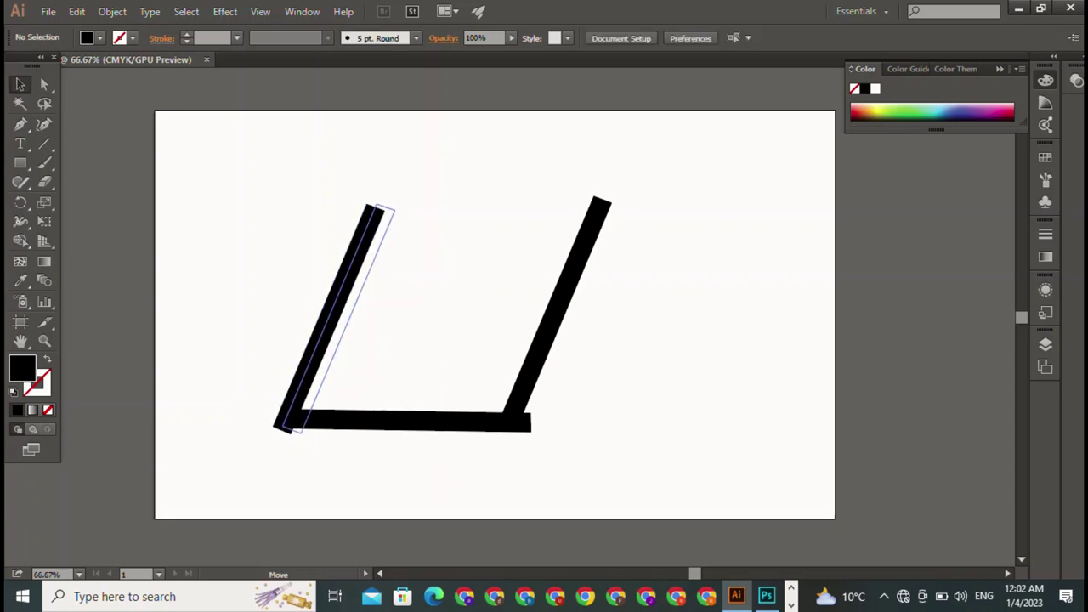
key("ctrl+shift+a")
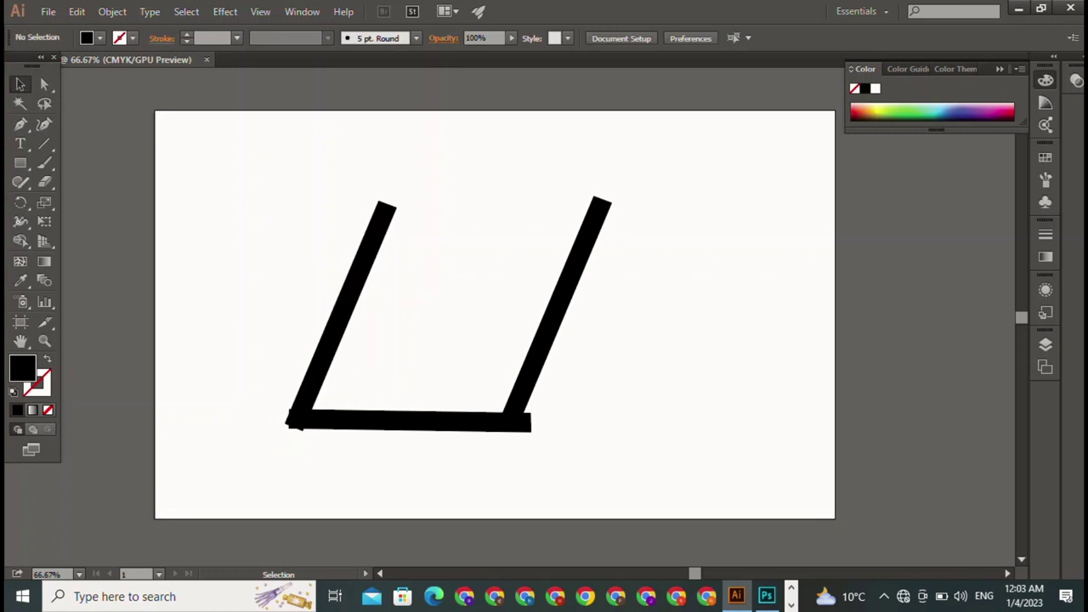
Round the frame's bottom-left corner by dragging its corner widget.
left_click(295, 420)
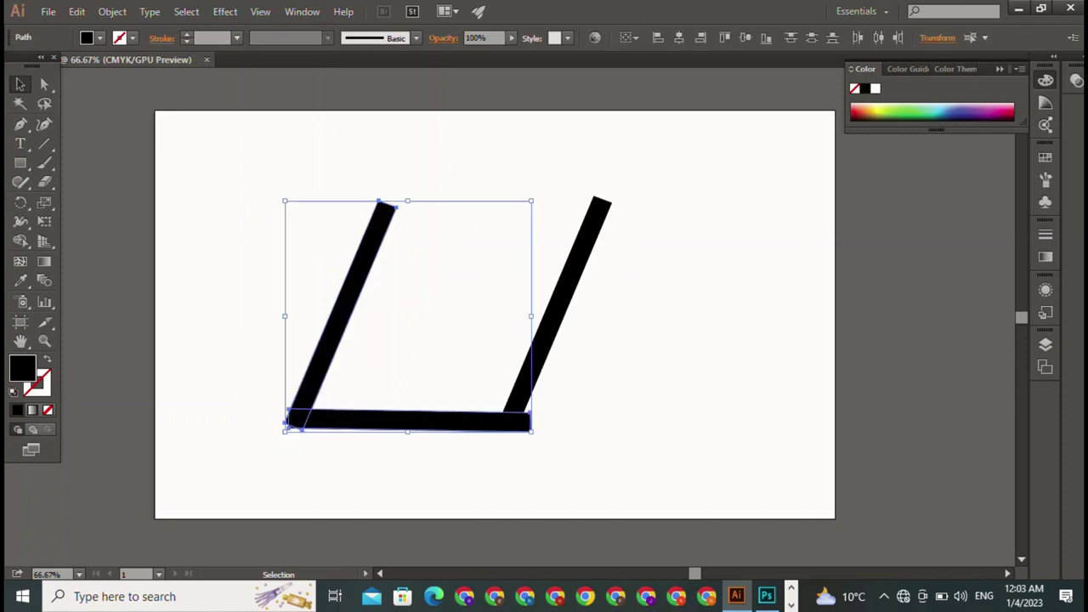
key("a")
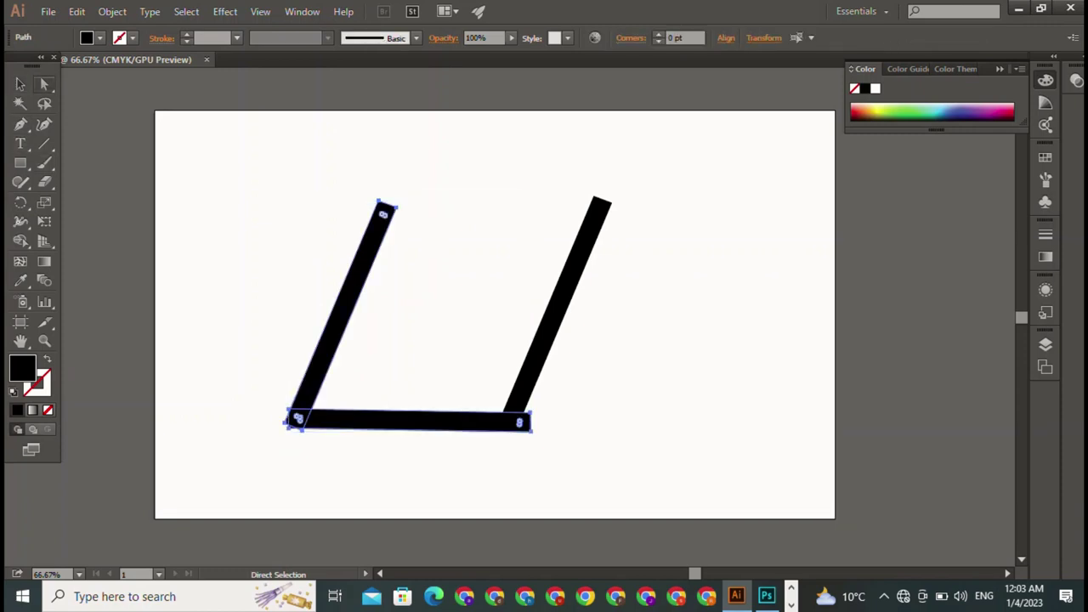
left_click(295, 420)
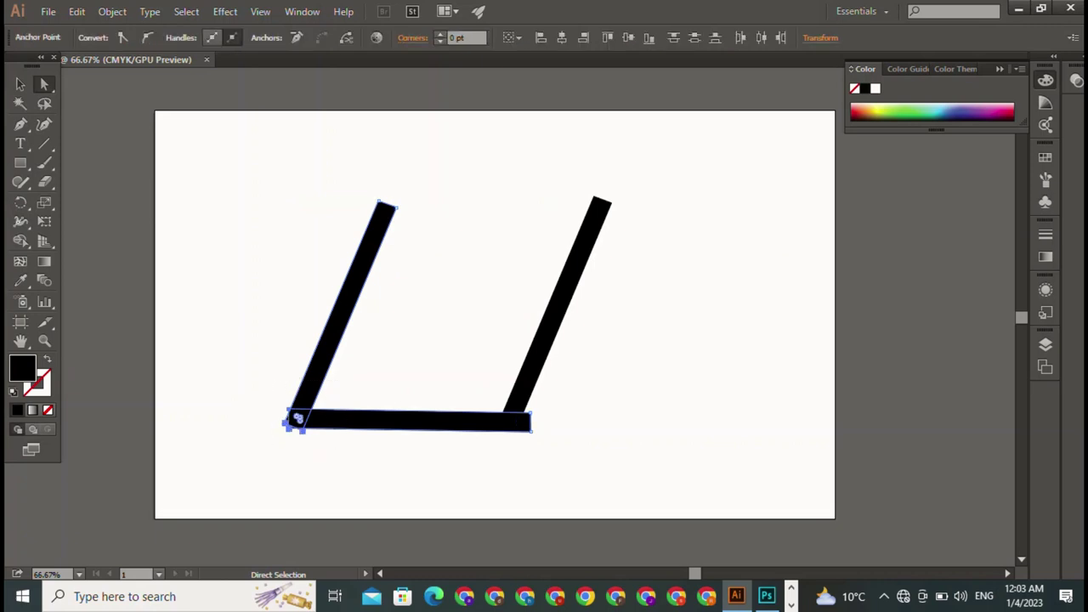
left_click_drag(294, 418, 299, 415)
key("ctrl+shift+a")
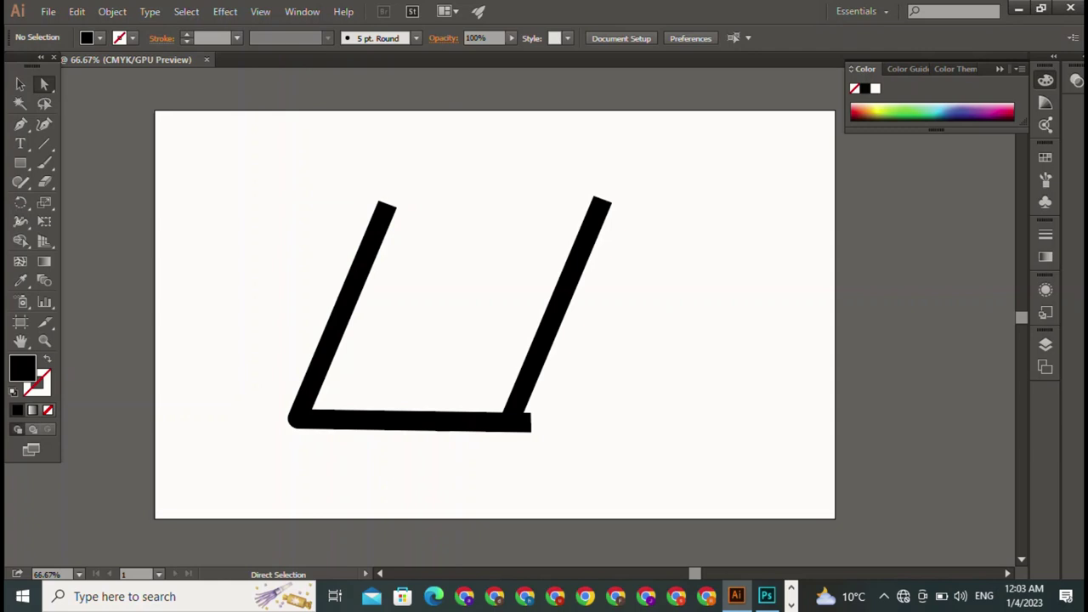
Move the right bar onto the base and round the bottom-right corner.
left_click_drag(512, 417, 523, 422)
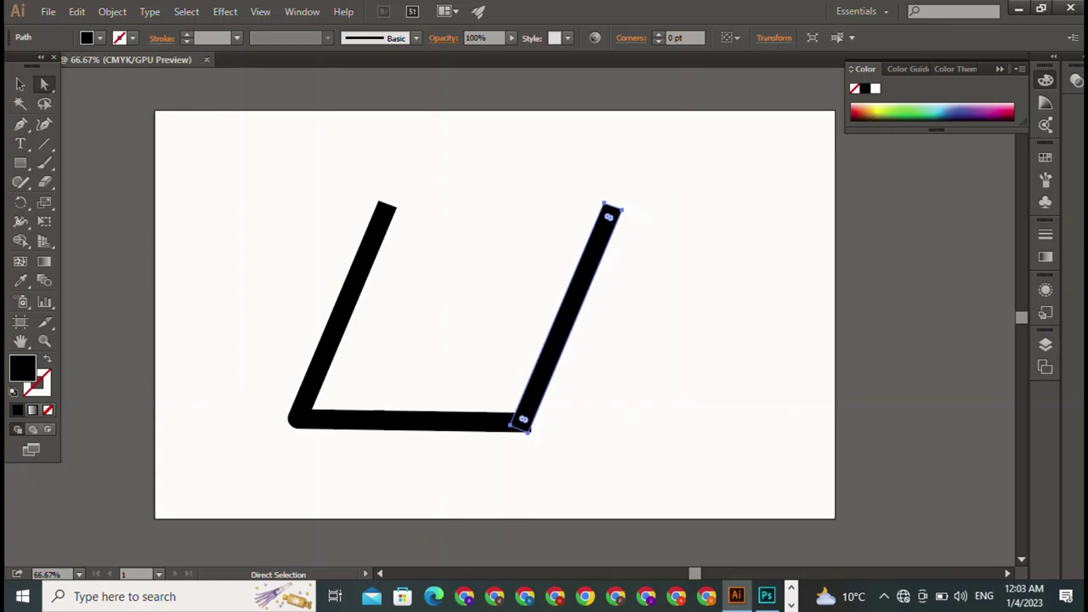
left_click_drag(583, 389, 481, 458)
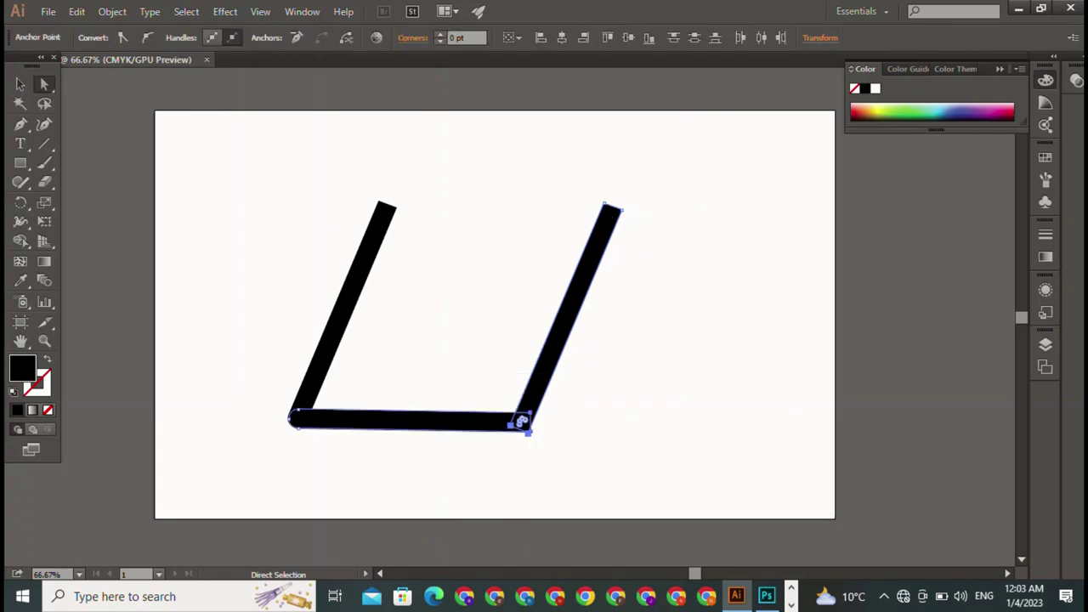
left_click_drag(522, 422, 520, 420)
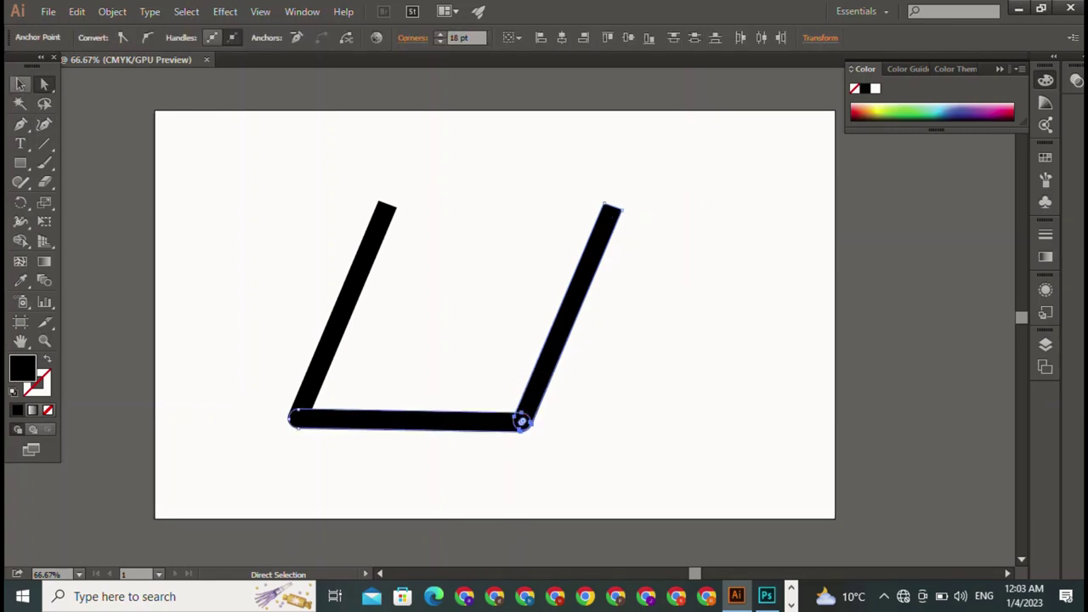
left_click(20, 85)
key("ctrl+shift+a")
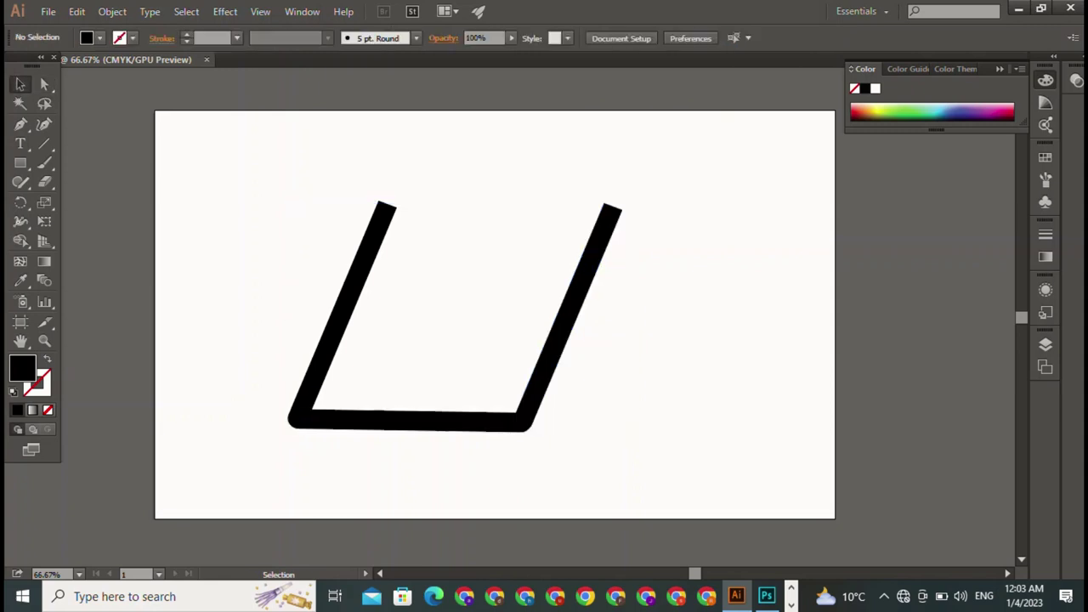
Round the top end of the left slanted bar.
left_click(340, 315)
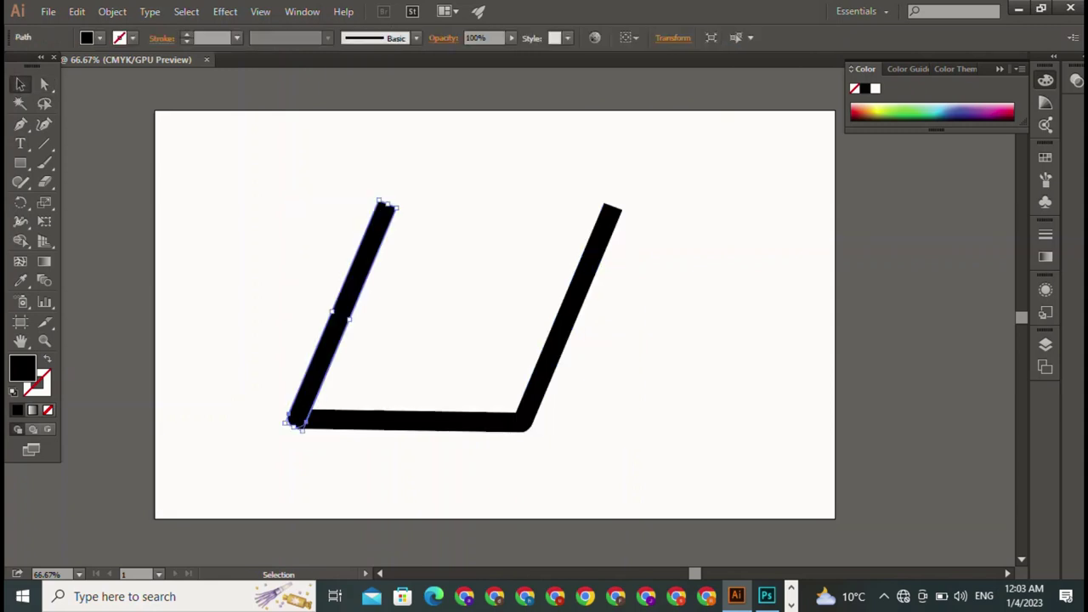
left_click(44, 84)
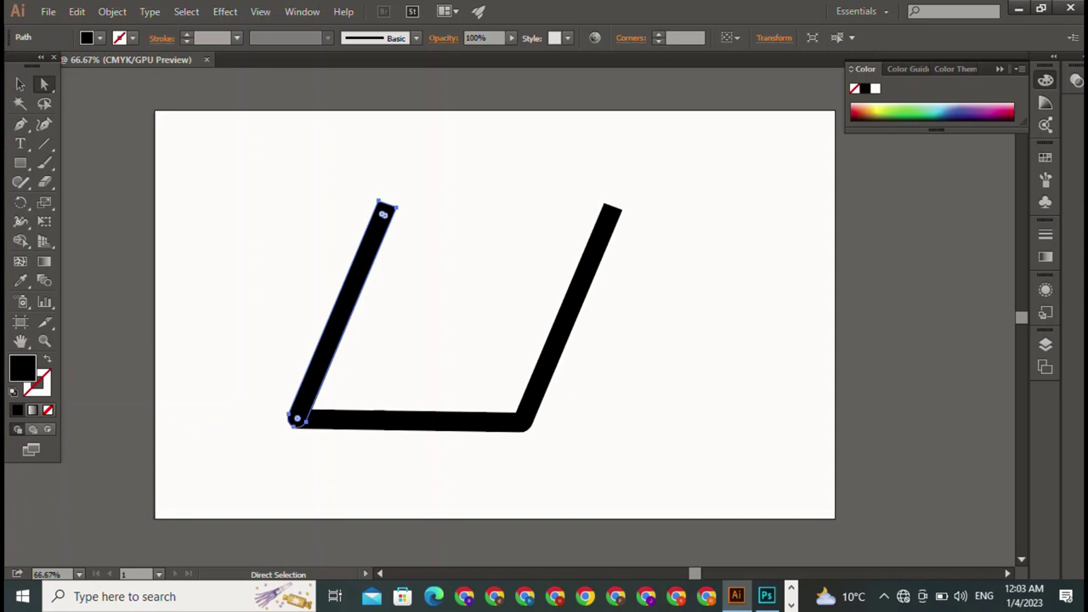
left_click(383, 212)
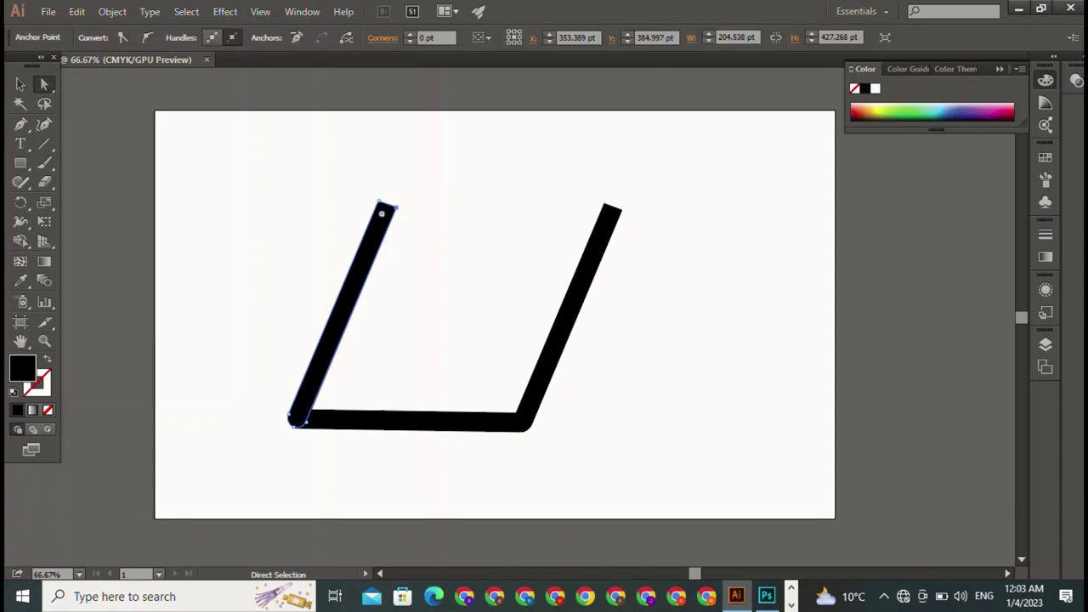
left_click(376, 215)
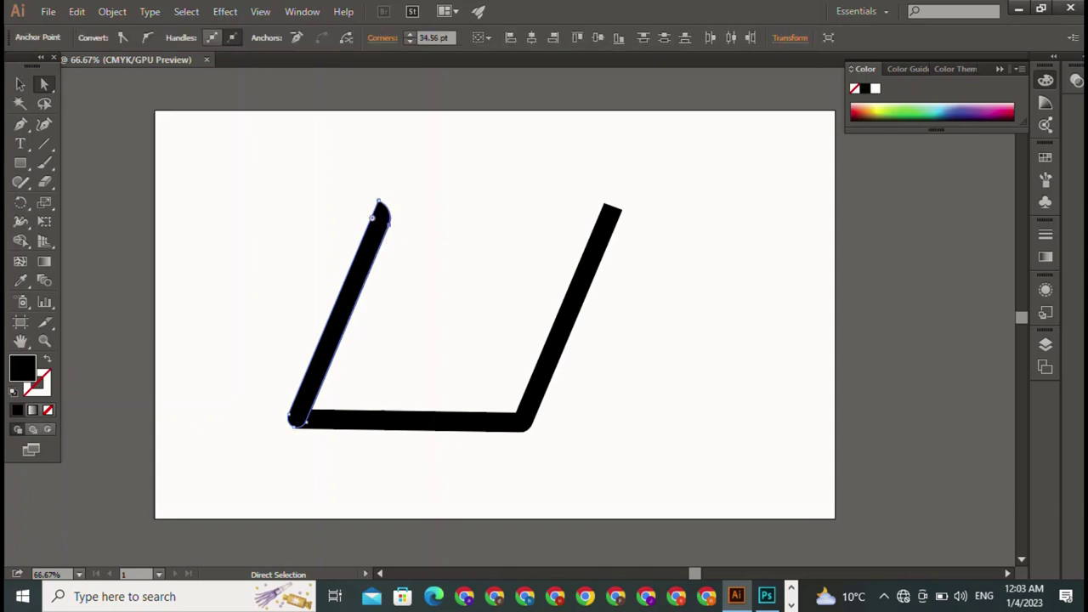
Round the top end of the right slanted bar, then deselect.
left_click(514, 425)
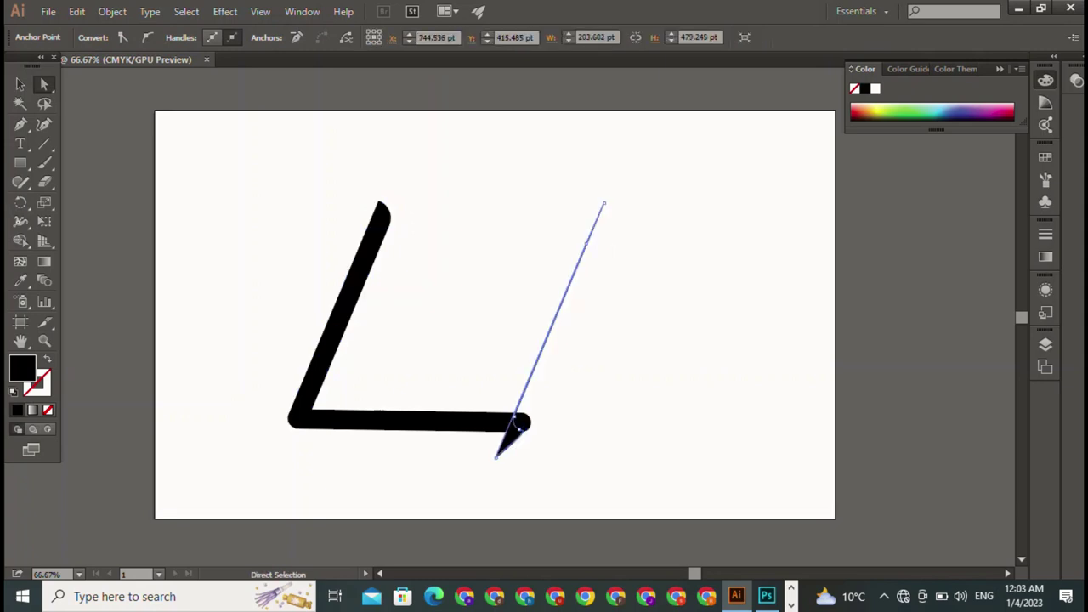
left_click(517, 423)
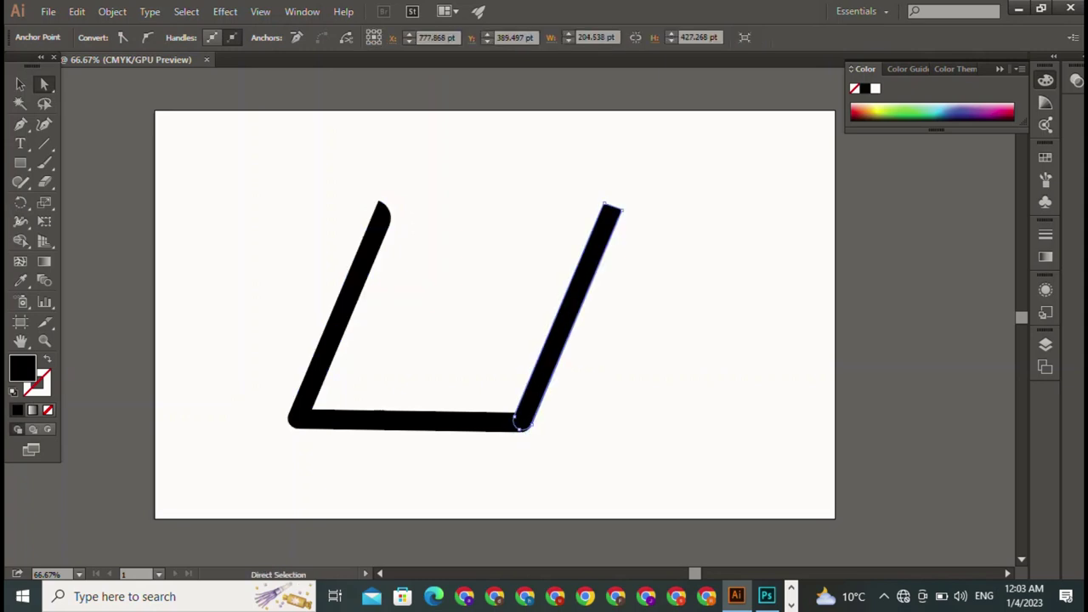
left_click(604, 205)
left_click_drag(610, 218, 615, 228)
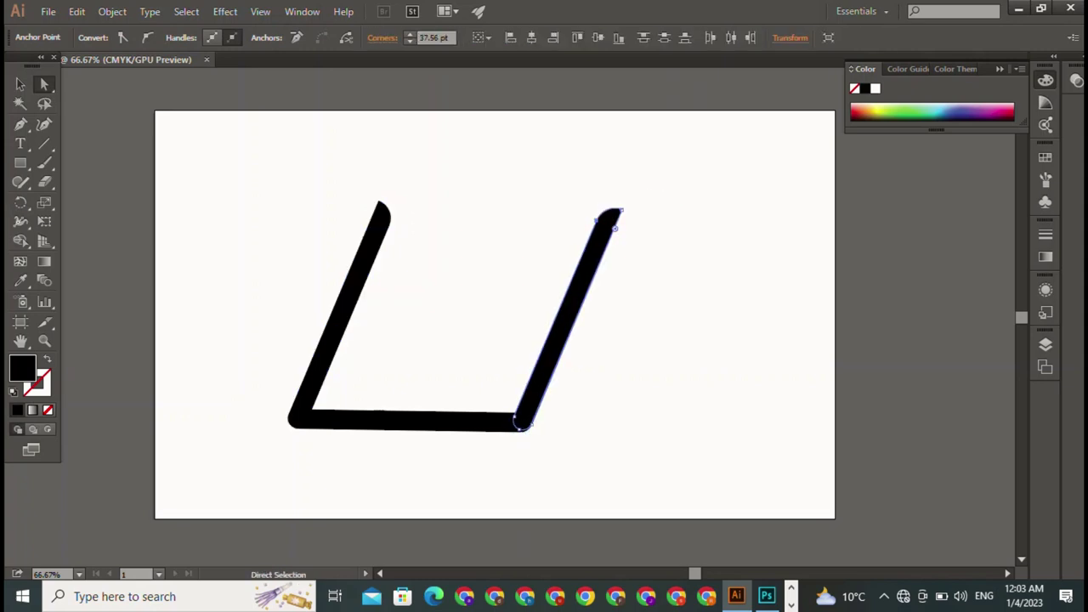
left_click(20, 84)
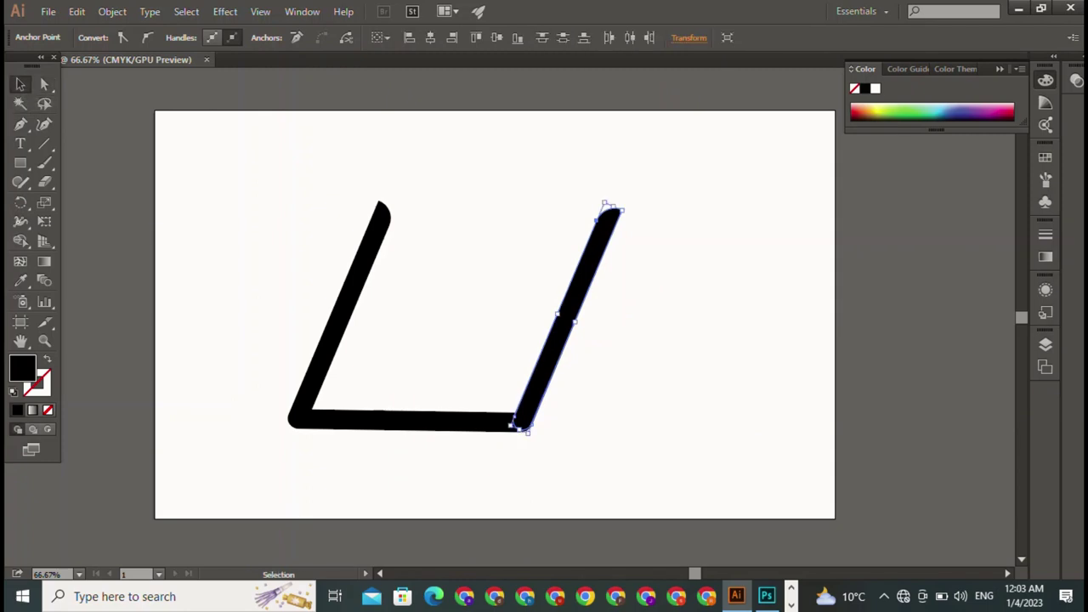
key("ctrl+shift+a")
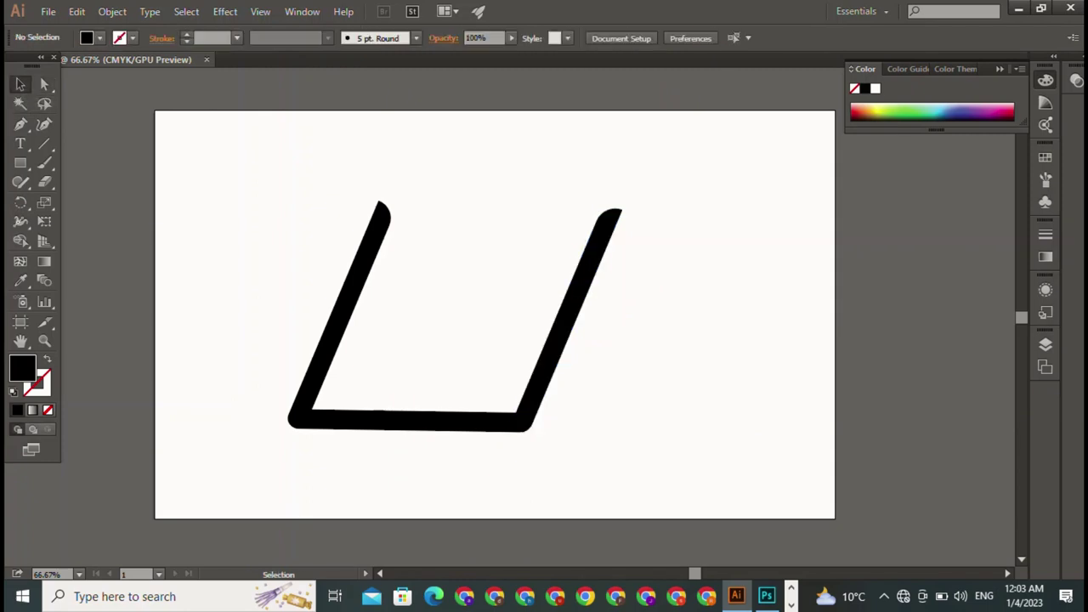
Type the text 'A I' and set it in Magneto Bold.
key("p")
left_click(21, 144)
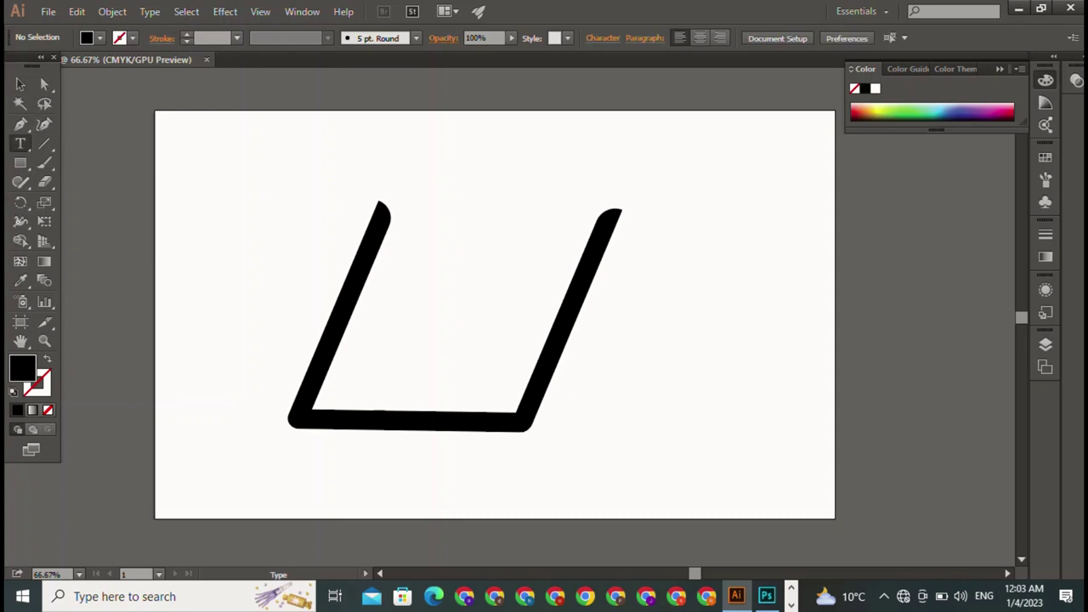
left_click(372, 145)
type("A")
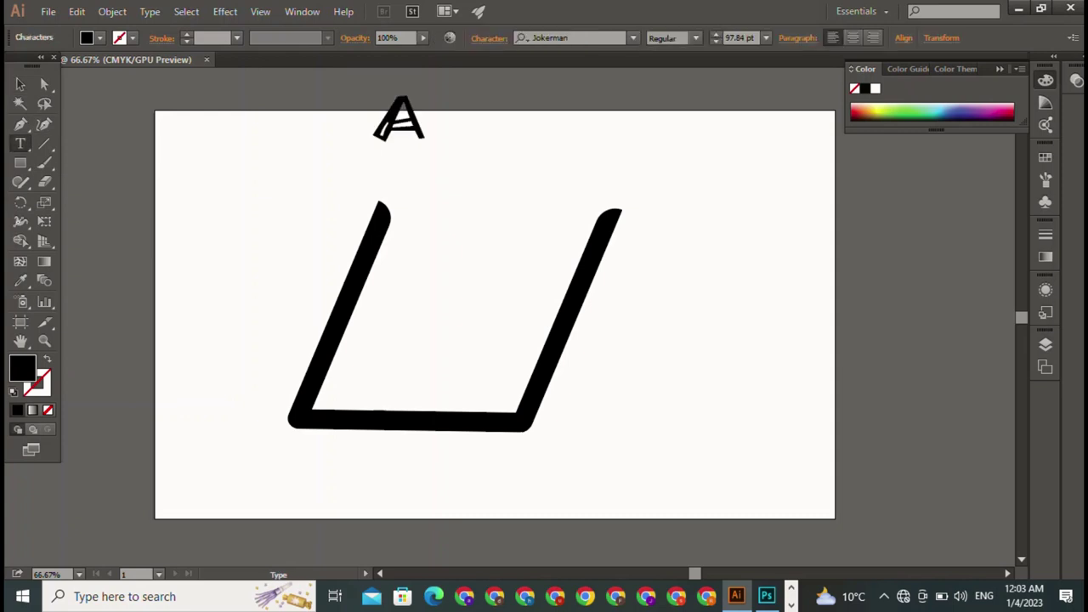
type(" I")
key("Escape")
left_click(633, 37)
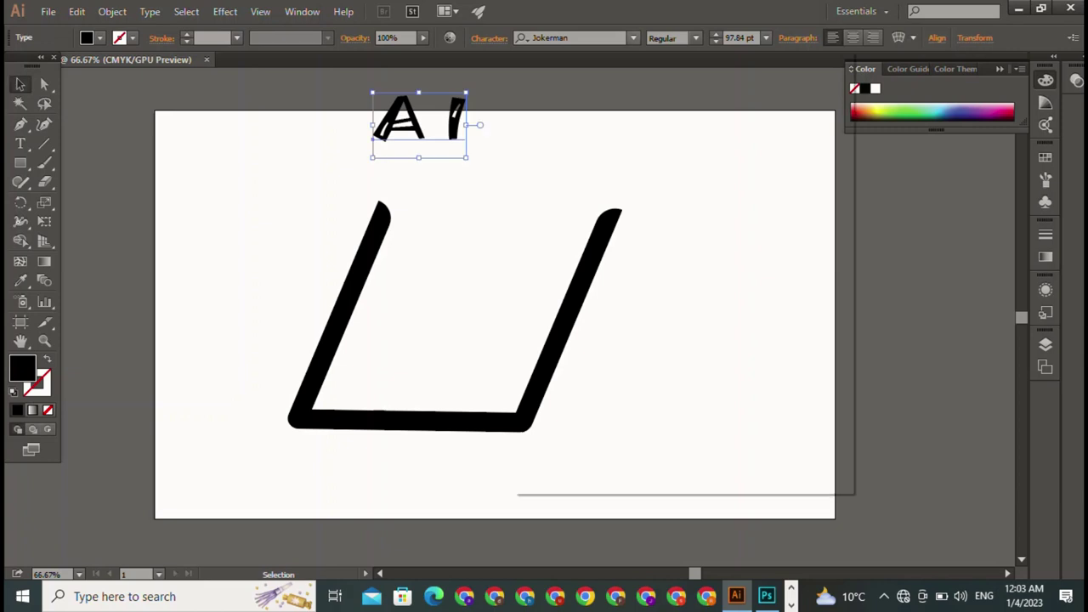
left_click(558, 335)
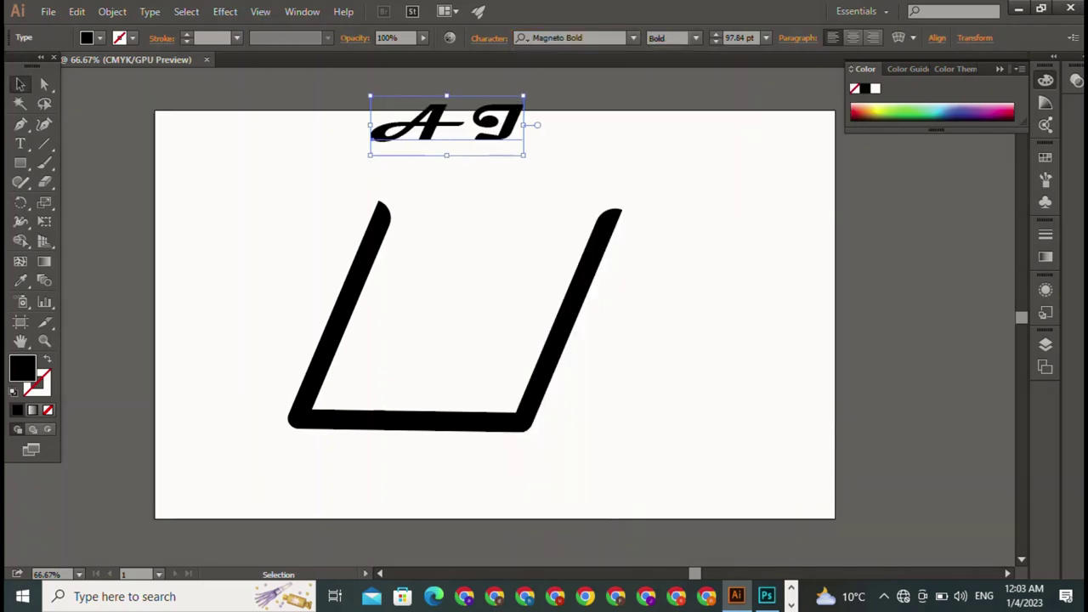
Move the AI text into the frame, enlarge it to about 173.5 pt and narrow it.
left_click_drag(447, 127, 416, 386)
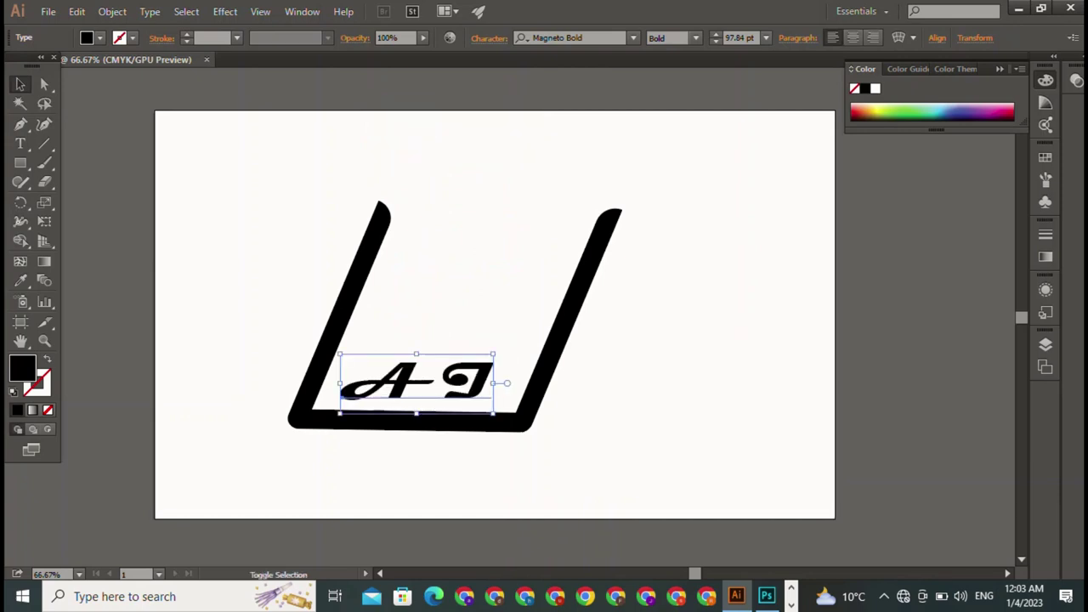
left_click_drag(494, 353, 612, 308)
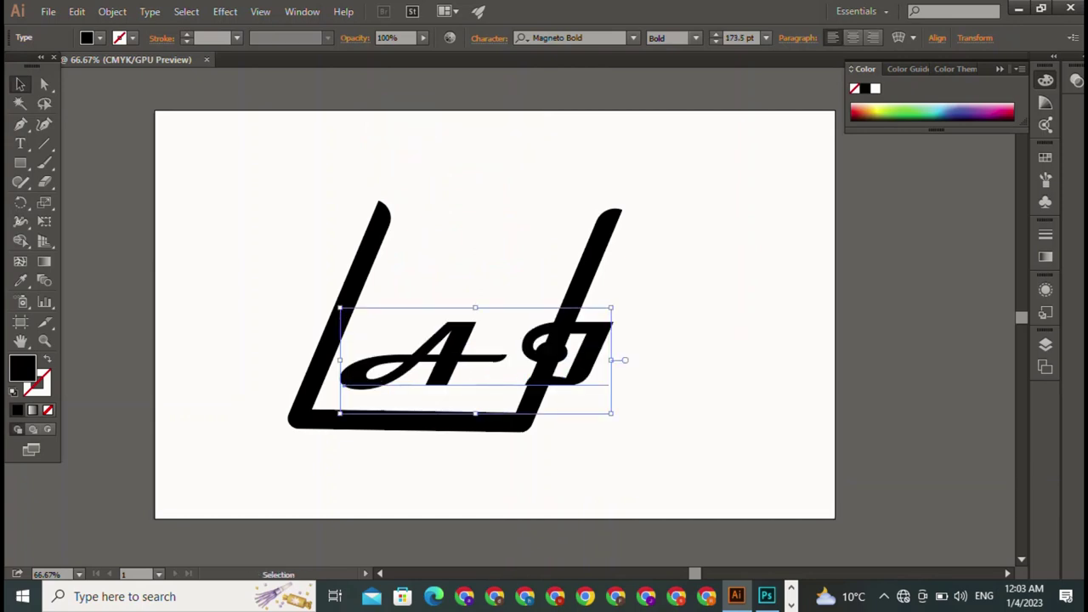
left_click_drag(611, 359, 527, 366)
key("ctrl+shift+a")
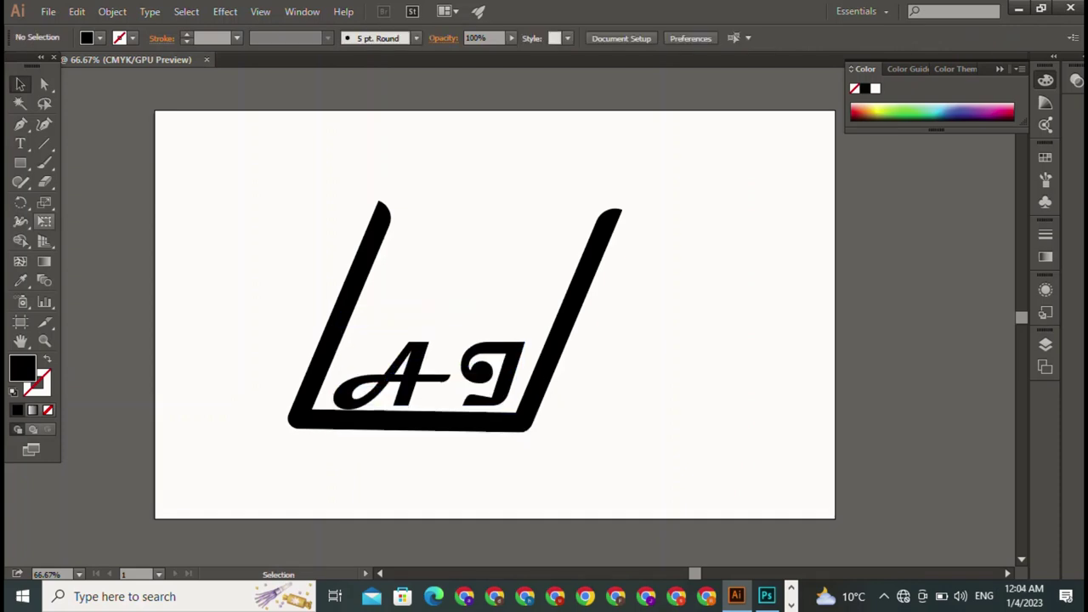
Lower the left bar's top end and touch up the right bar's outline with the Pen.
left_click(387, 214)
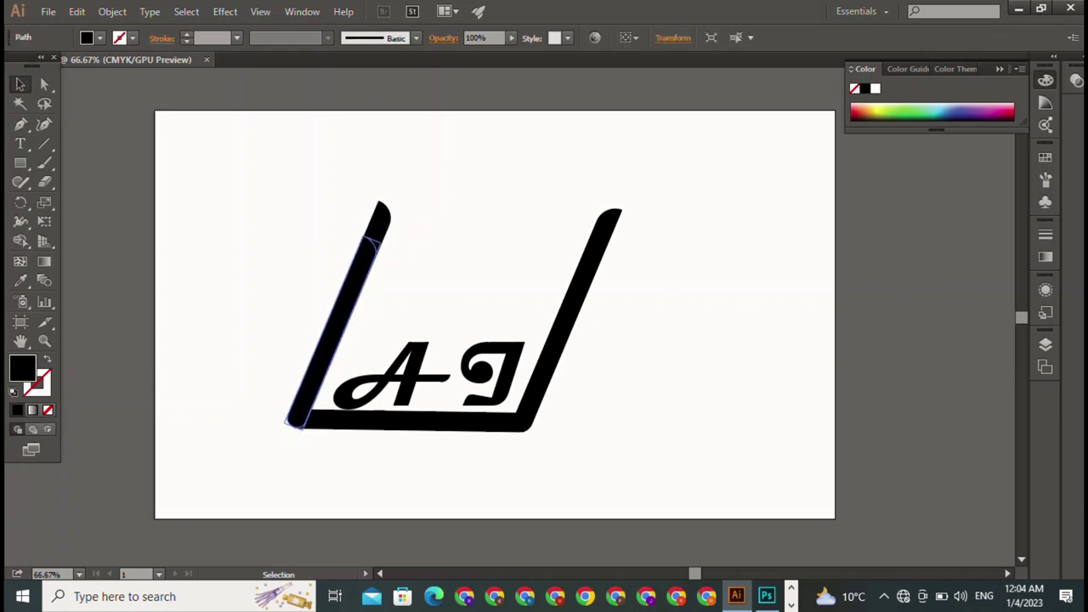
left_click_drag(381, 206, 361, 259)
left_click(408, 255)
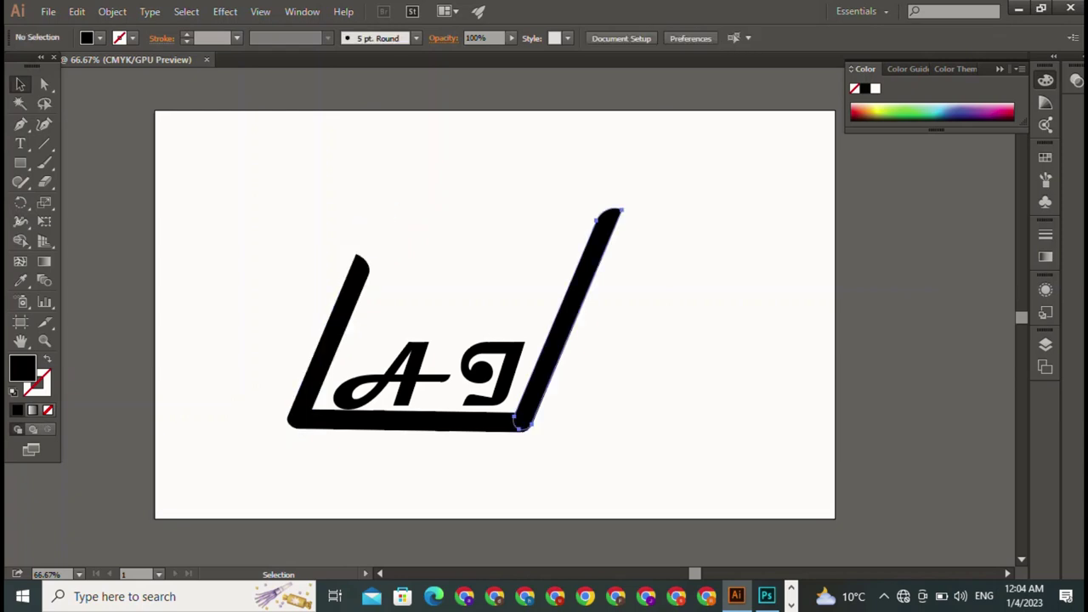
left_click(523, 421)
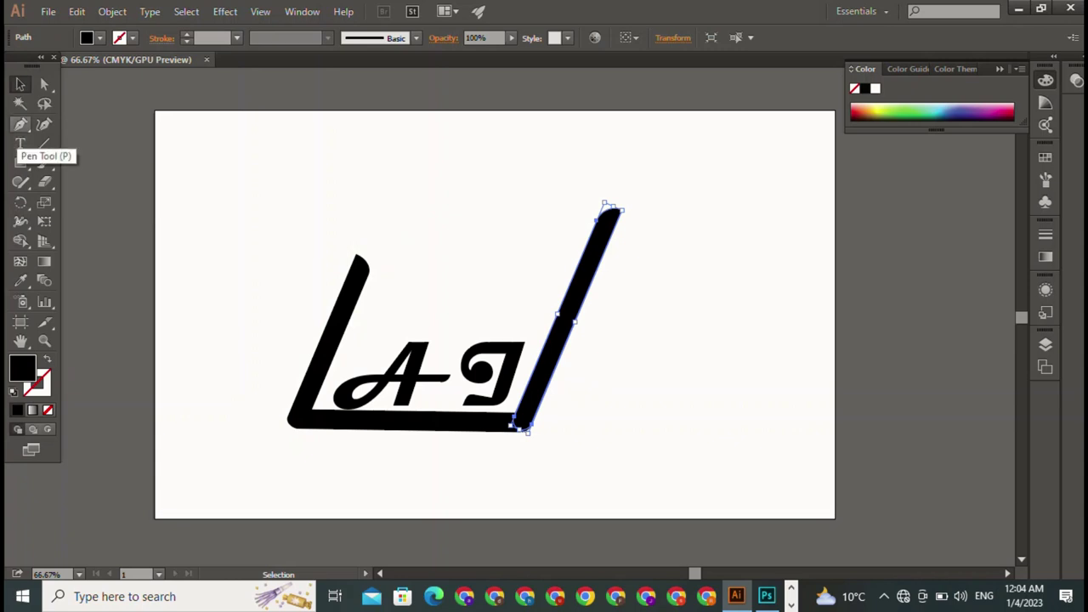
left_click(20, 124)
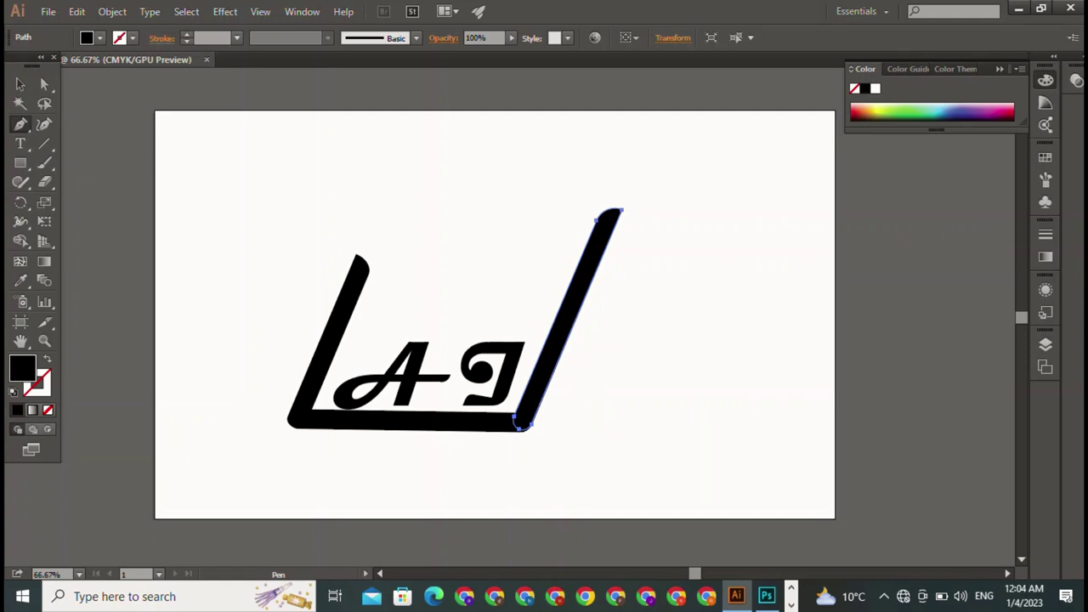
left_click(20, 83)
left_click(697, 340)
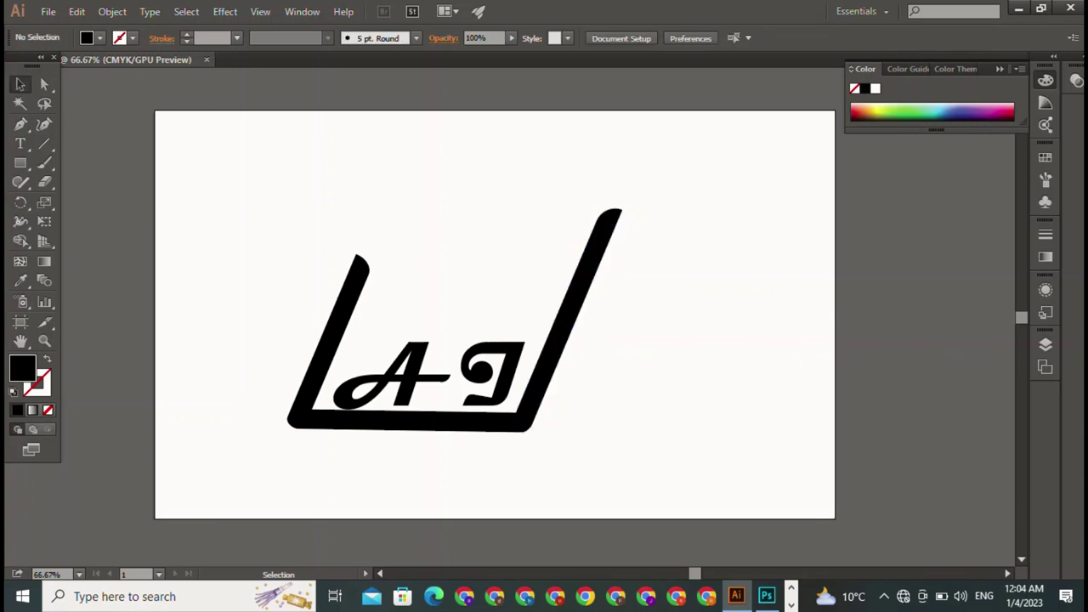
Draw a straight horizontal line with the Pen tool spanning beneath the frame's left and right ends.
left_click(20, 143)
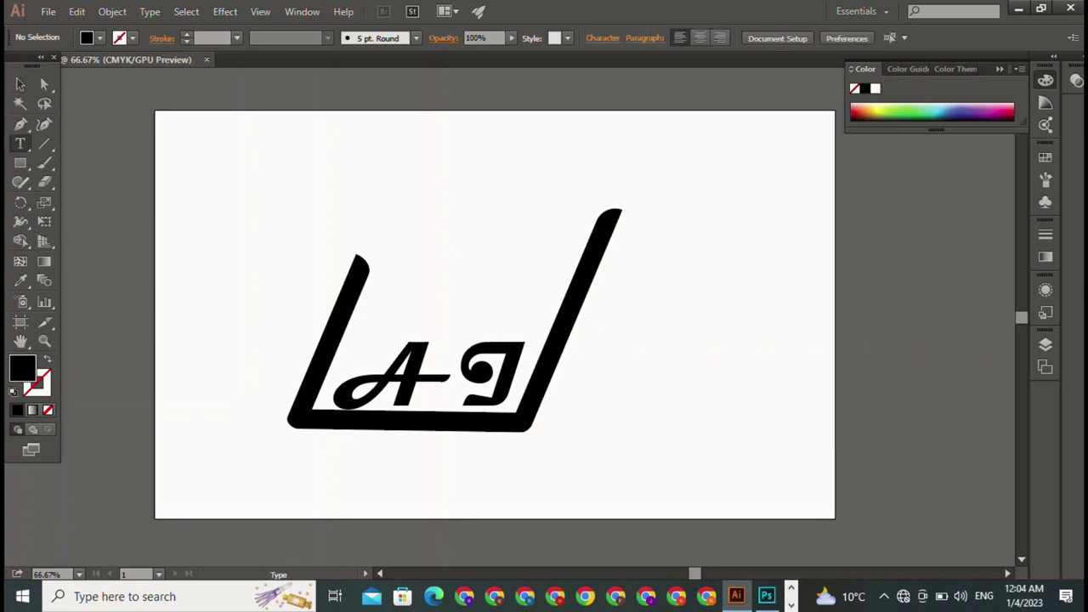
key("p")
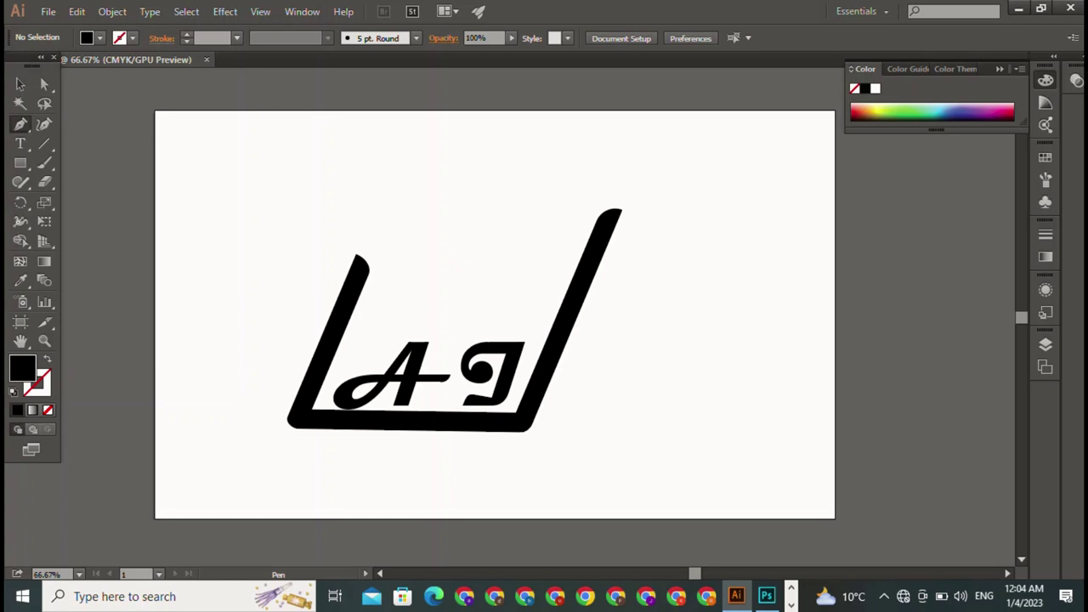
left_click(292, 433)
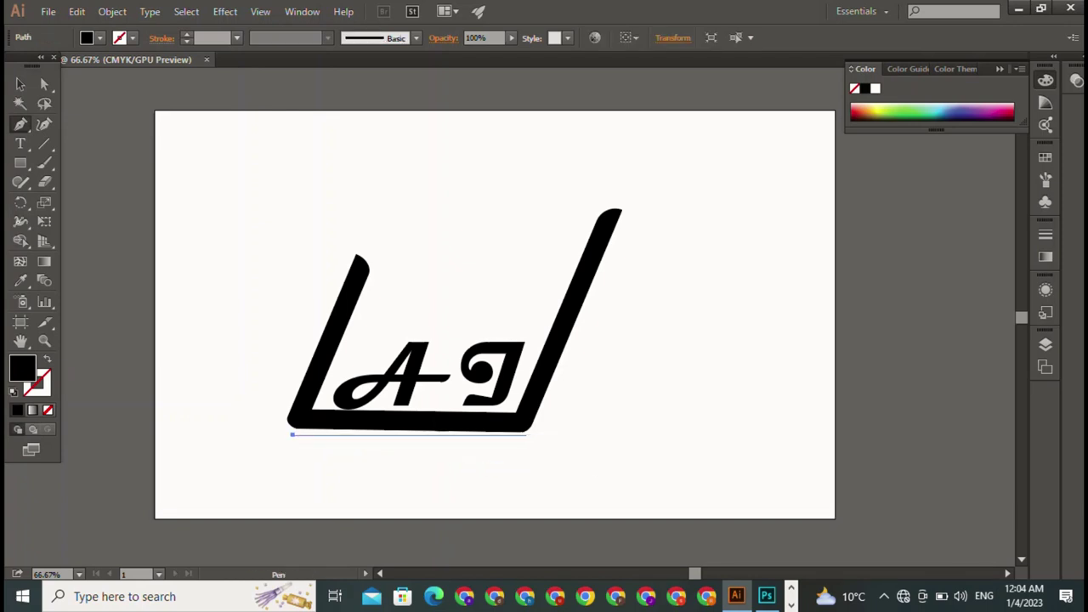
left_click(527, 434)
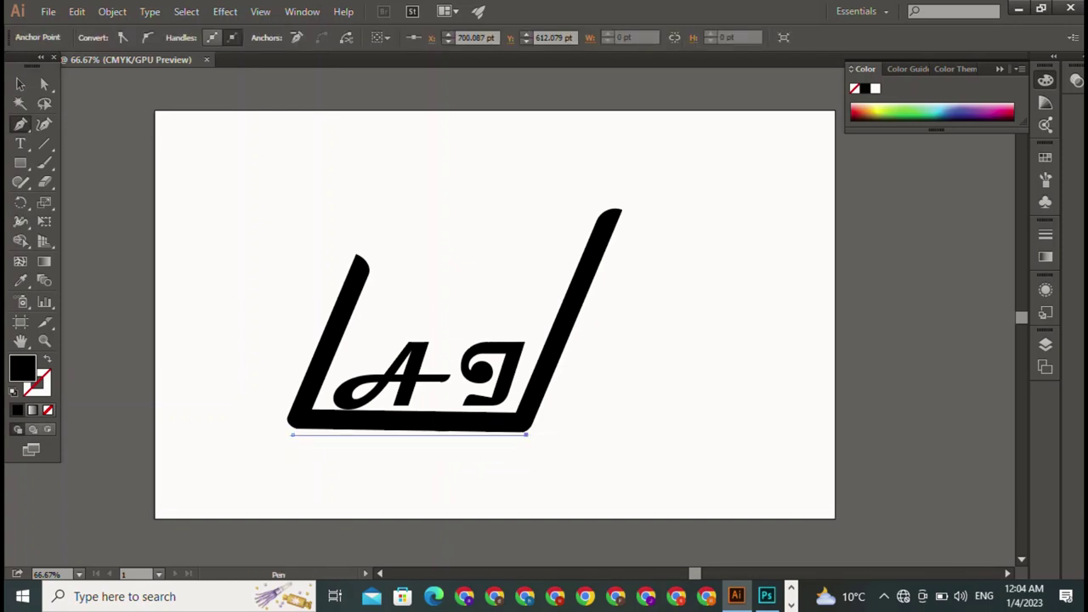
left_click(292, 433)
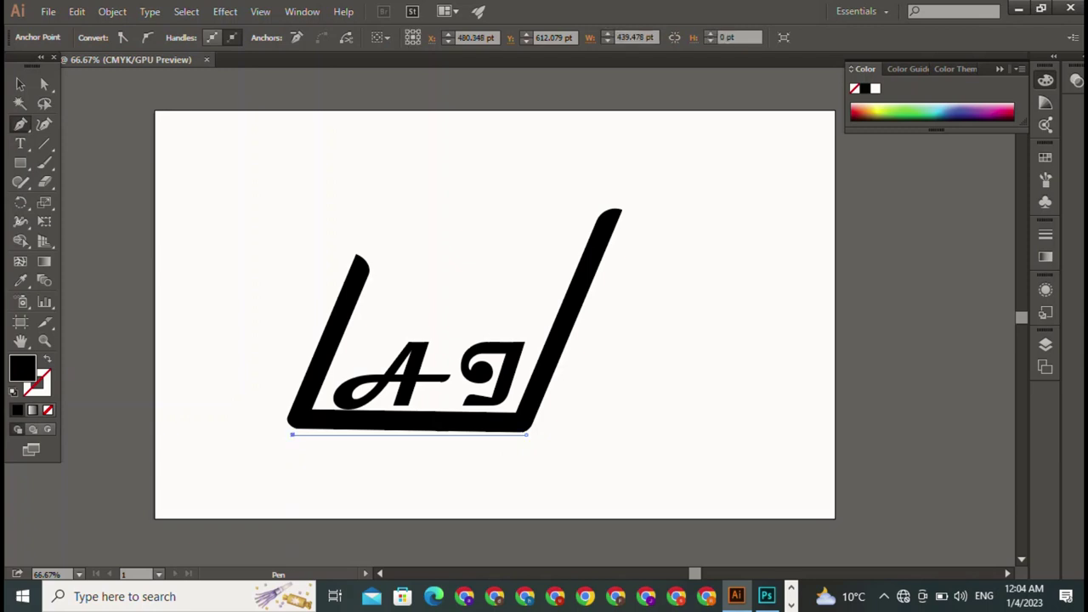
Nudge and drag the new line into position just below the frame's bottom bar.
left_click(20, 84)
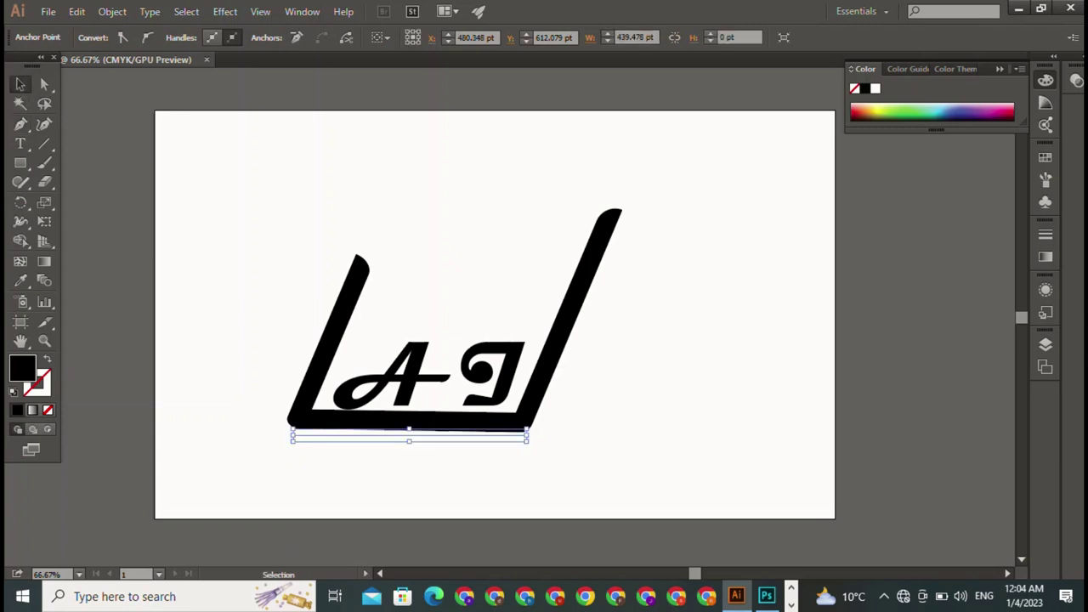
key("Down")
key("Down")
key("Down")
key("Down")
key("Down")
key("Down")
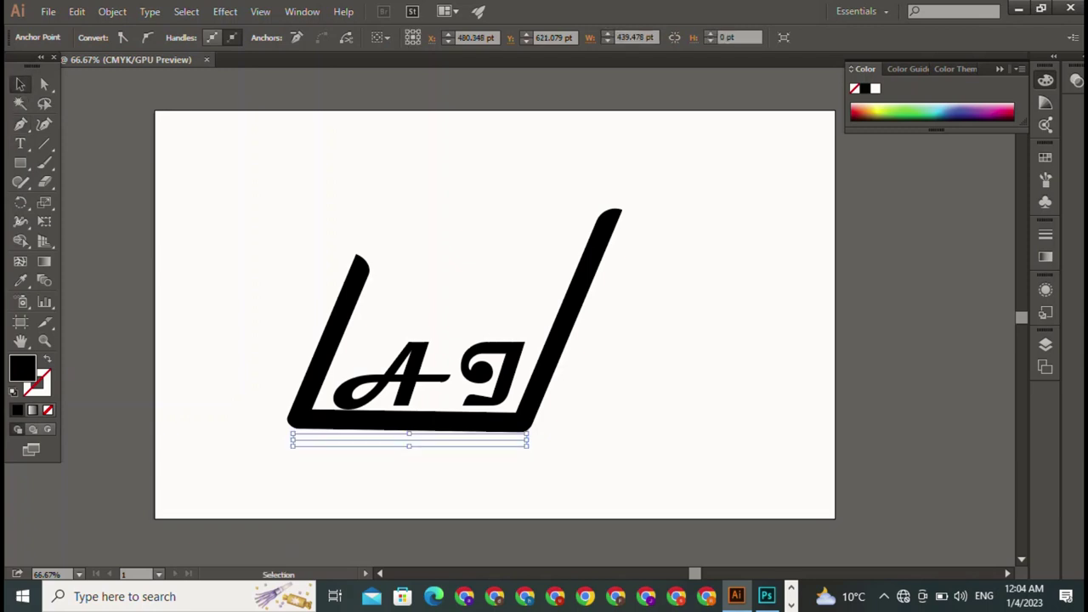
key("ctrl+shift+a")
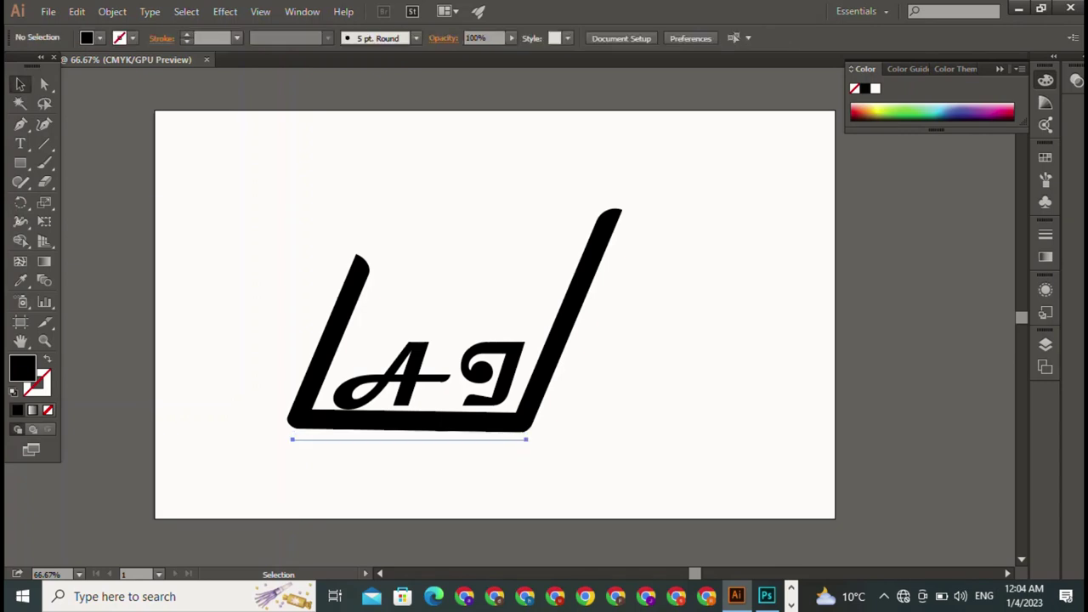
left_click_drag(408, 440, 408, 437)
key("ctrl+shift+a")
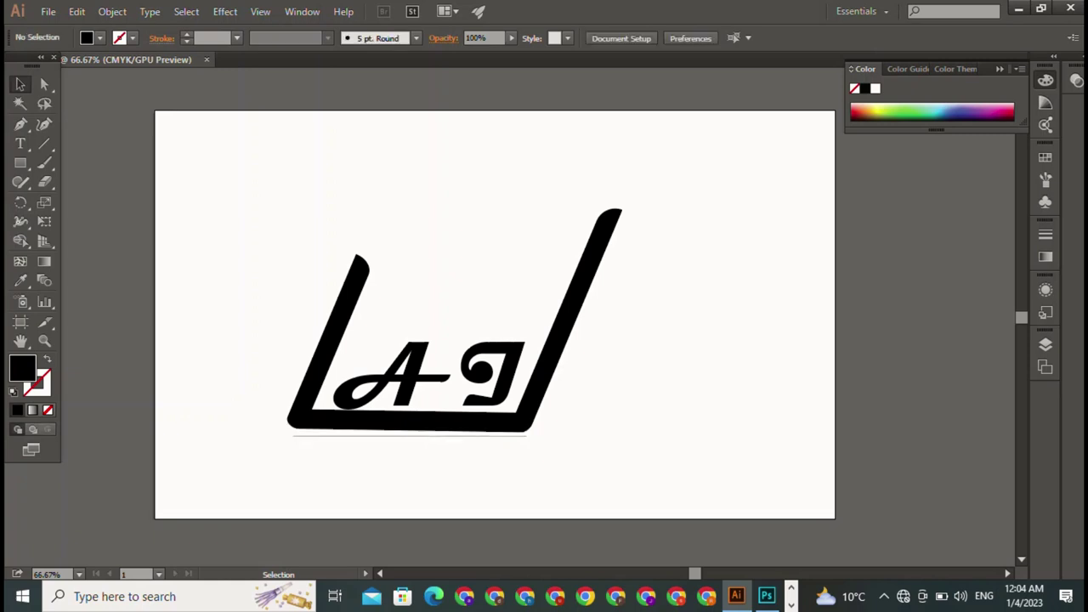
left_click(408, 436)
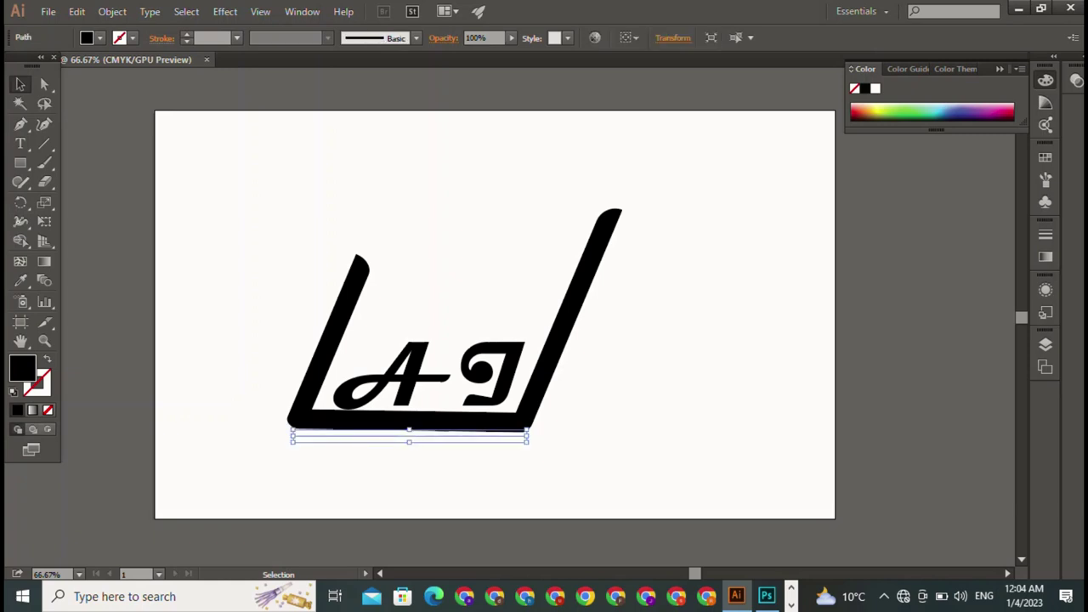
left_click_drag(409, 436, 409, 467)
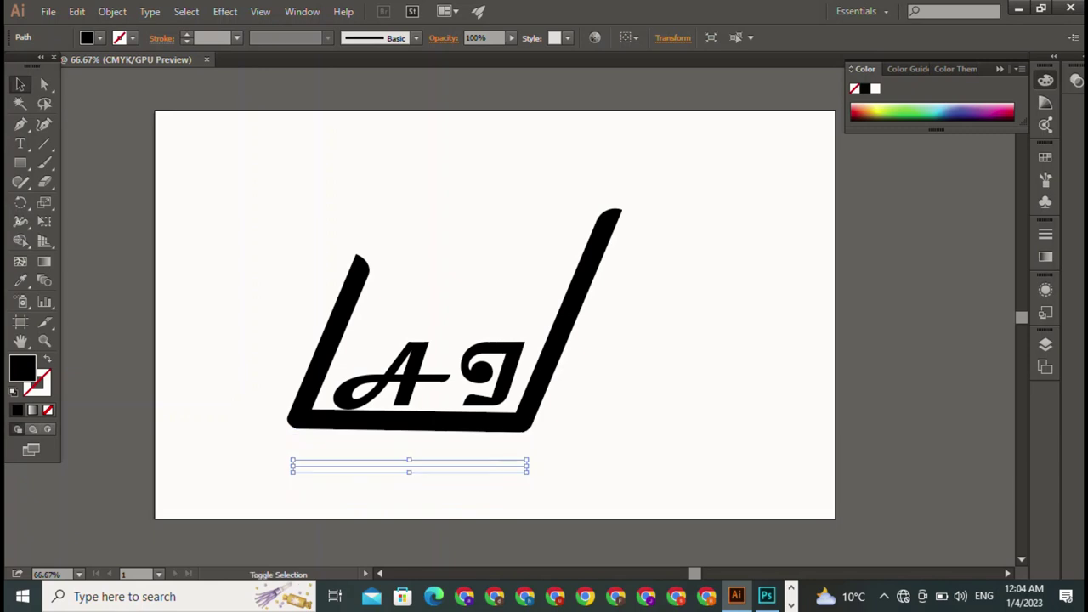
left_click_drag(132, 443, 687, 473)
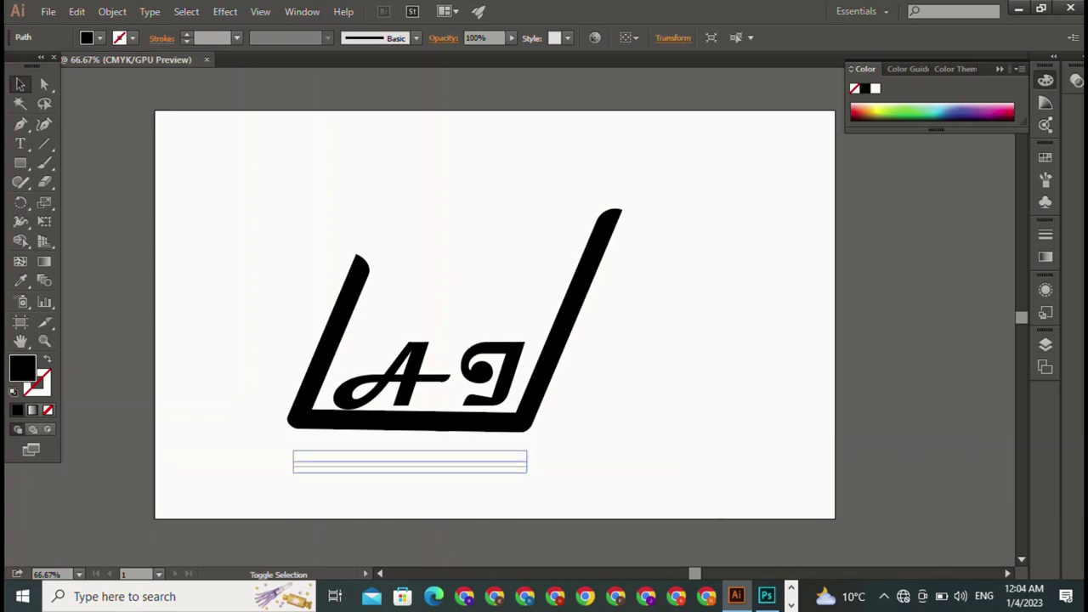
left_click_drag(409, 464, 408, 450)
key("ctrl+shift+a")
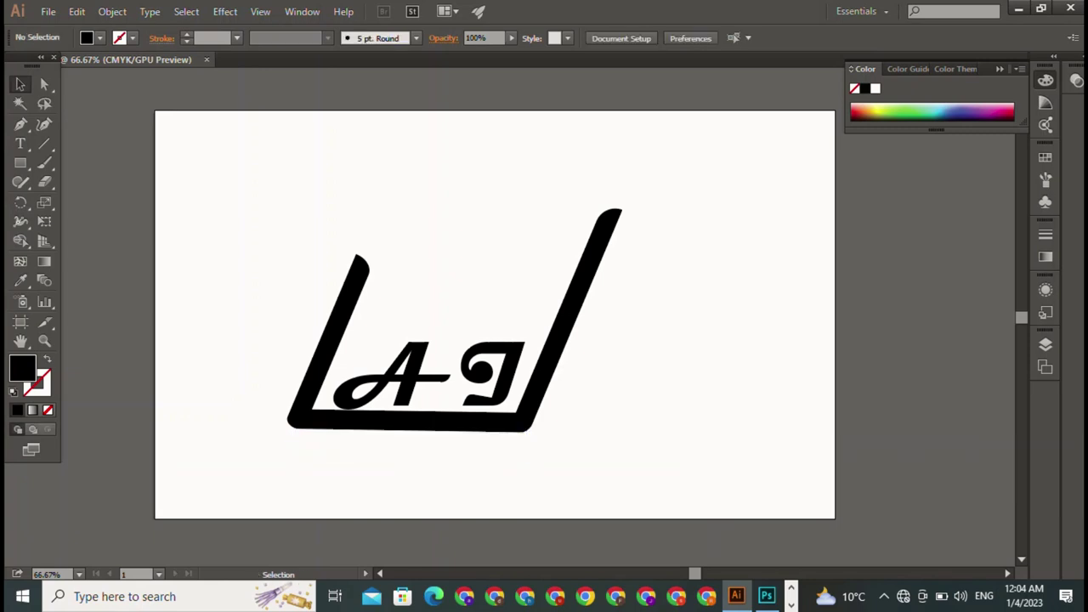
left_click(473, 451)
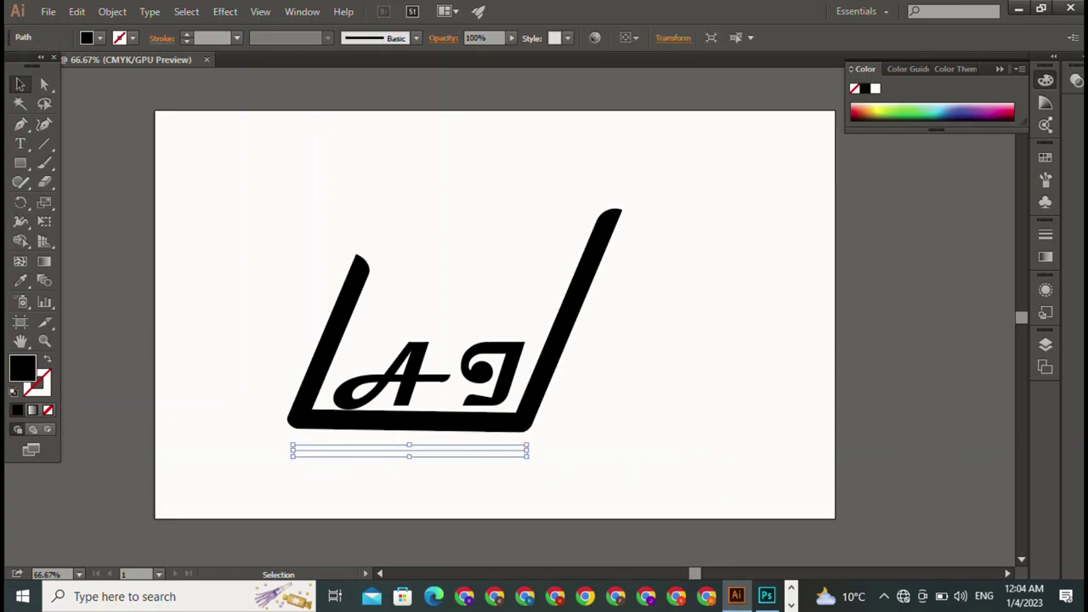
Give the line a black stroke with a 5 pt weight.
left_click(99, 38)
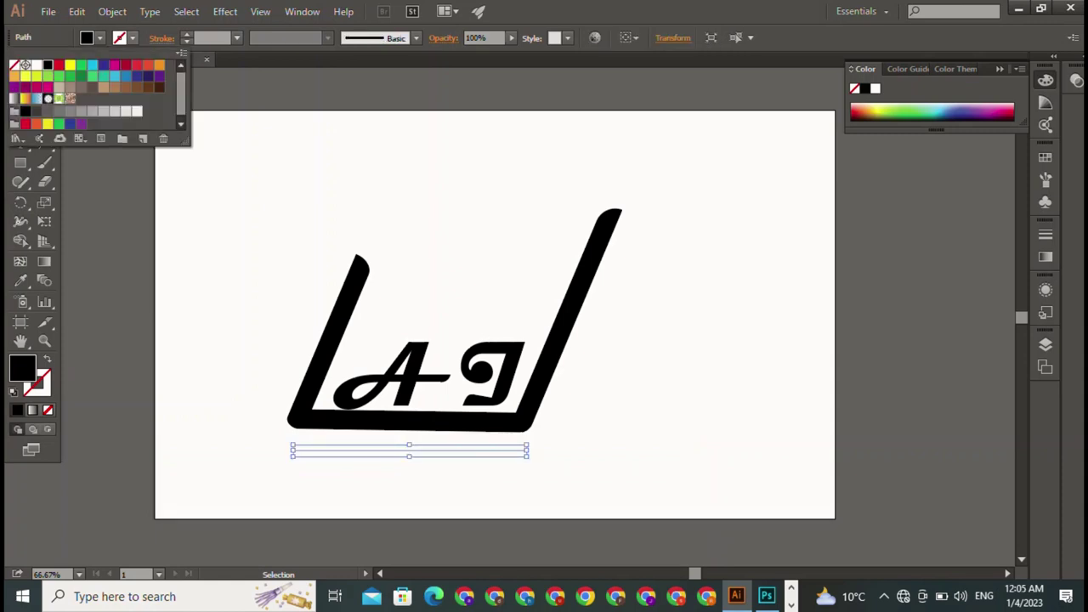
key("Escape")
left_click(133, 37)
left_click(47, 64)
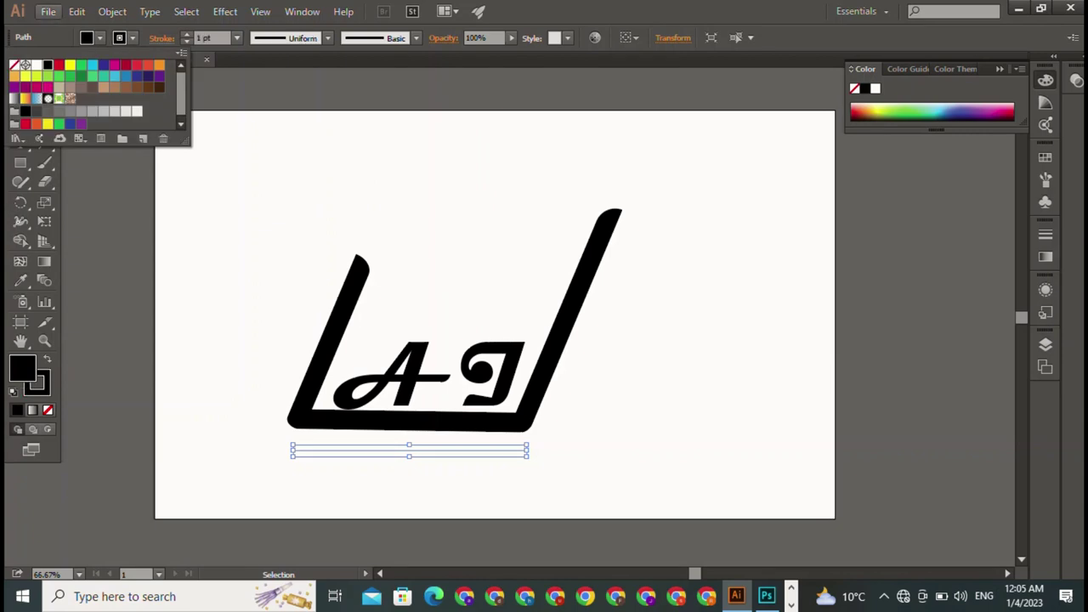
left_click(186, 34)
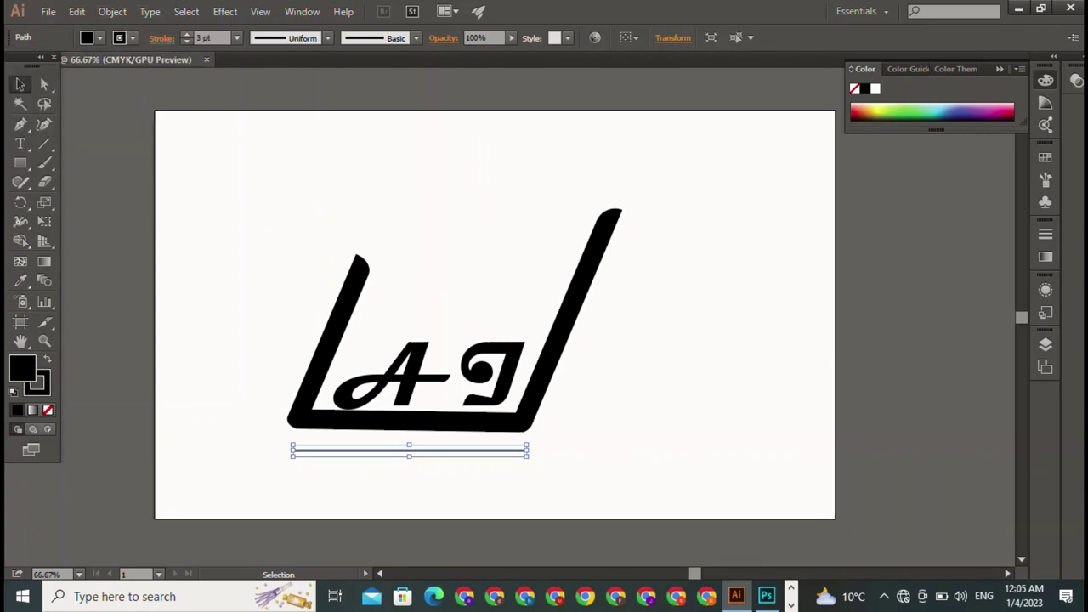
left_click(186, 34)
left_click(186, 34)
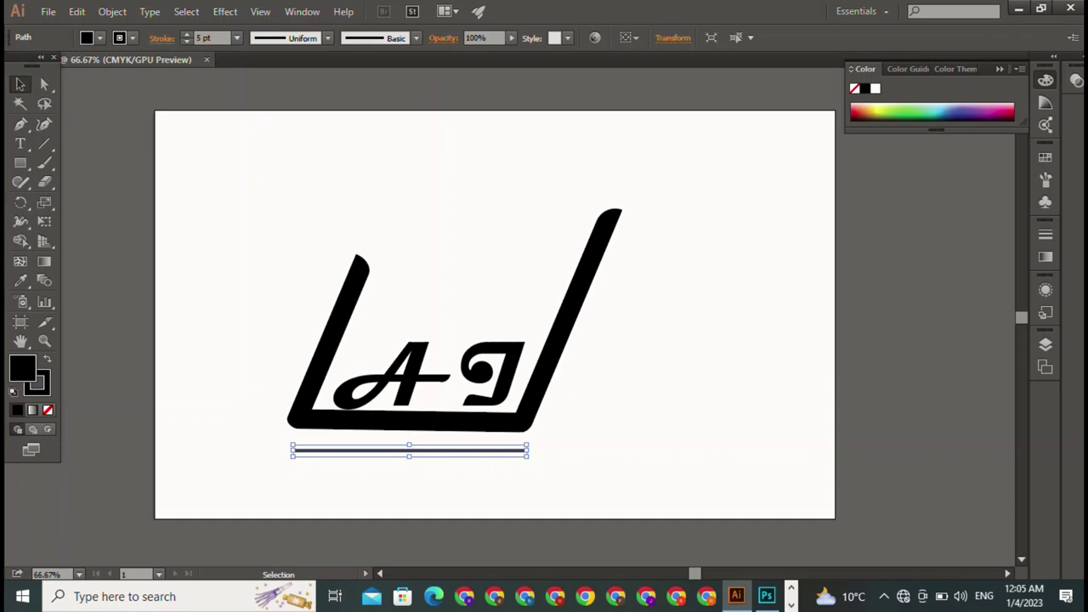
Move the 5 pt underline up to sit close beneath the frame, then deselect everything.
key("ctrl+shift+a")
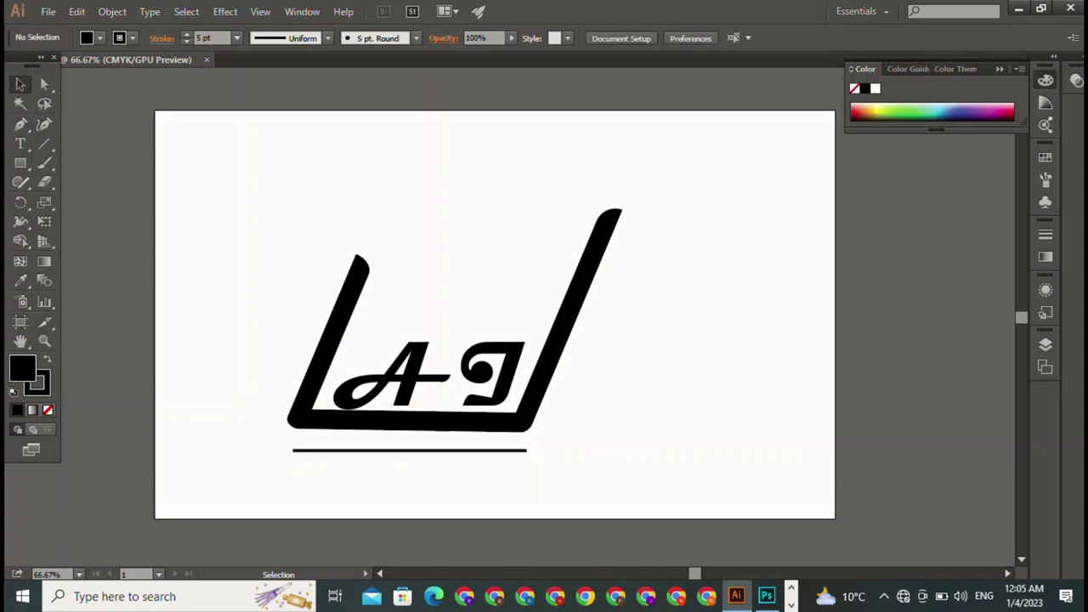
left_click_drag(409, 451, 408, 440)
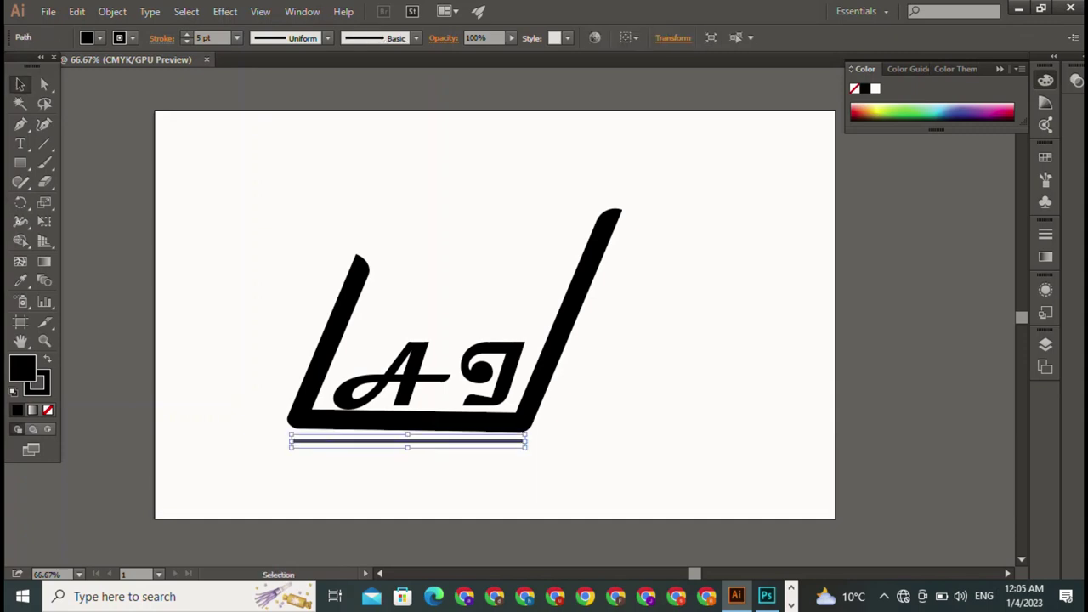
left_click(568, 306)
key("ctrl+shift+a")
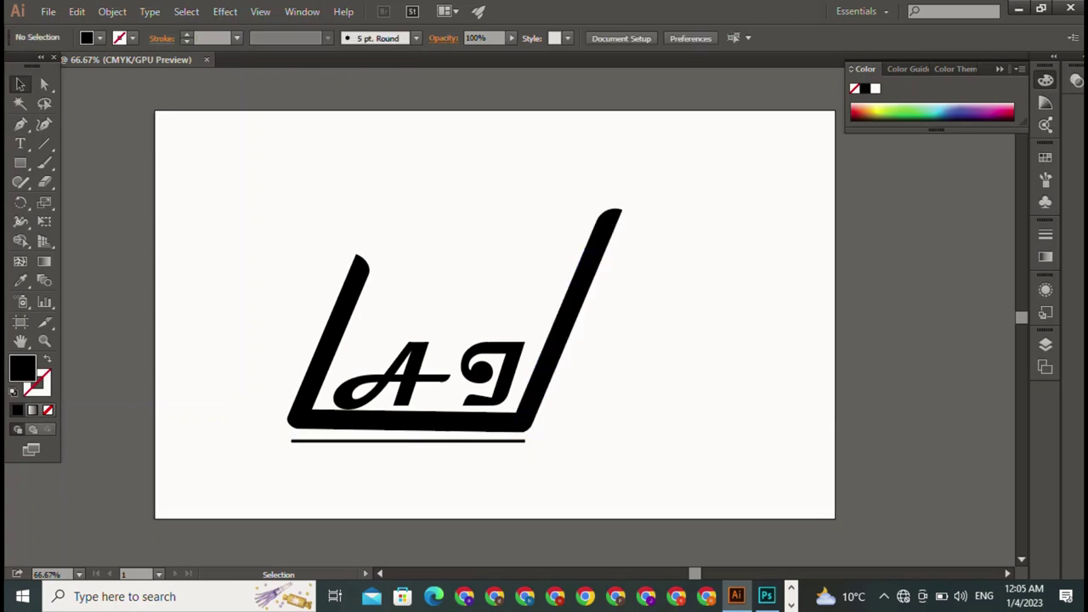